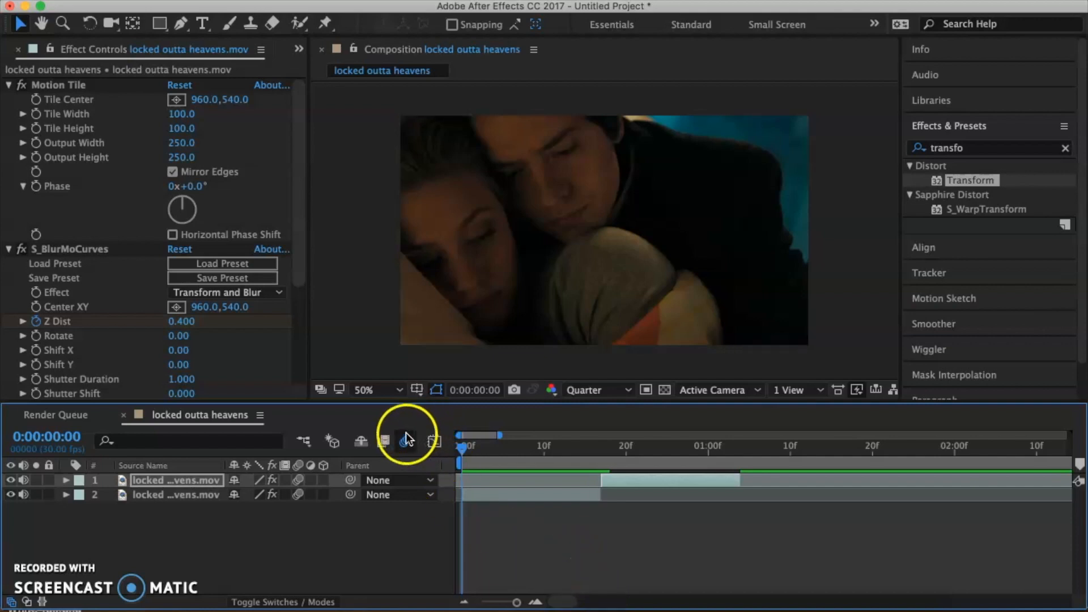
# - Enable motion blur for the composition and preview the transition between the two clips
pyautogui.click(406, 439)
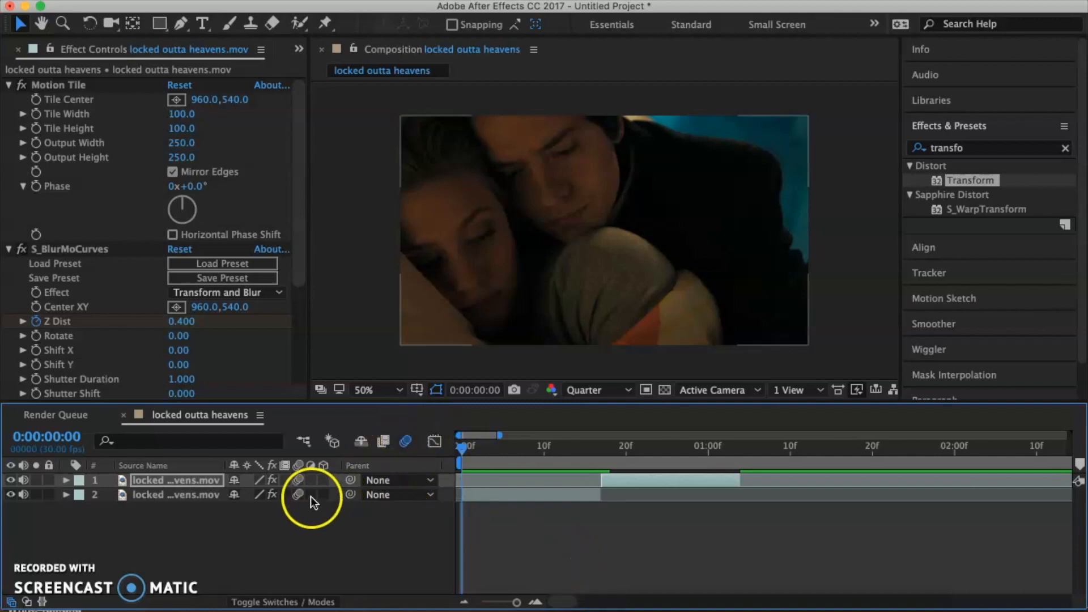
pyautogui.press('space')
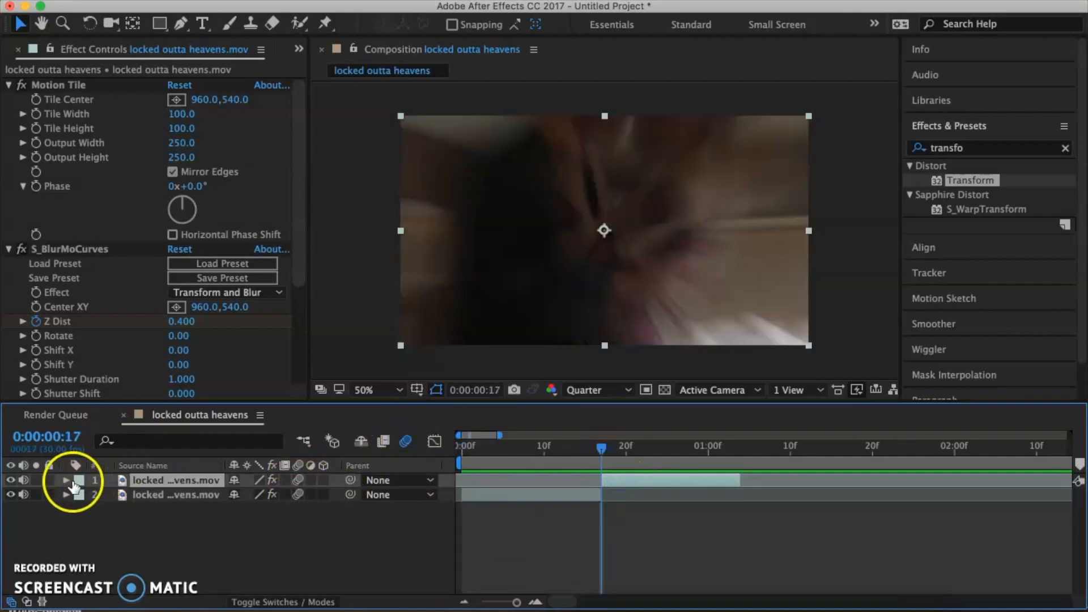
# - Start Position keyframes on the top clip at 0:00:00:17 and set the Y position to 679 at 0:00:00:18
pyautogui.click(67, 481)
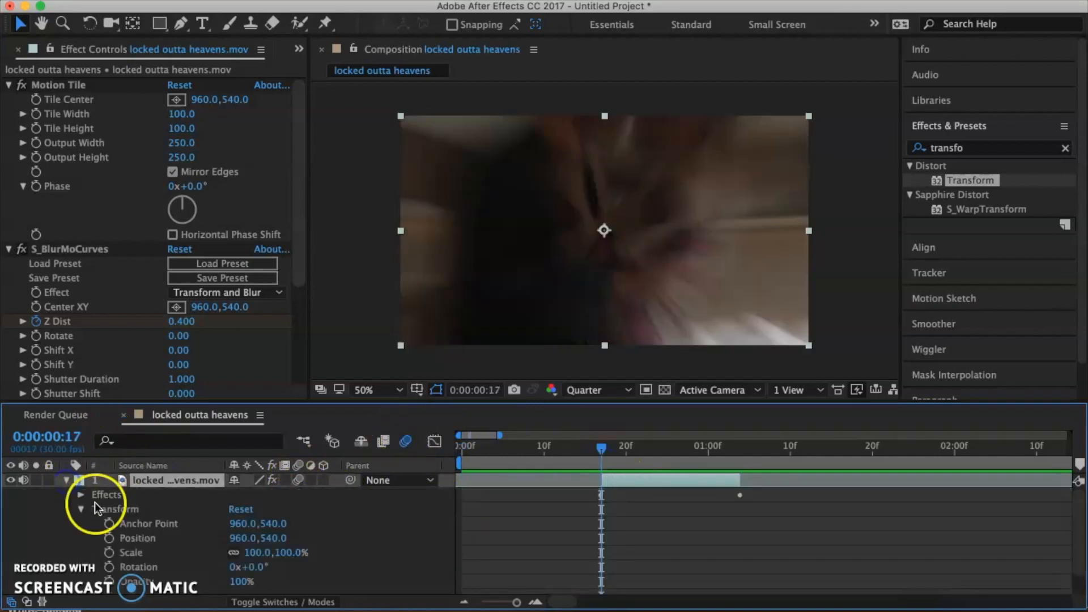
pyautogui.click(110, 540)
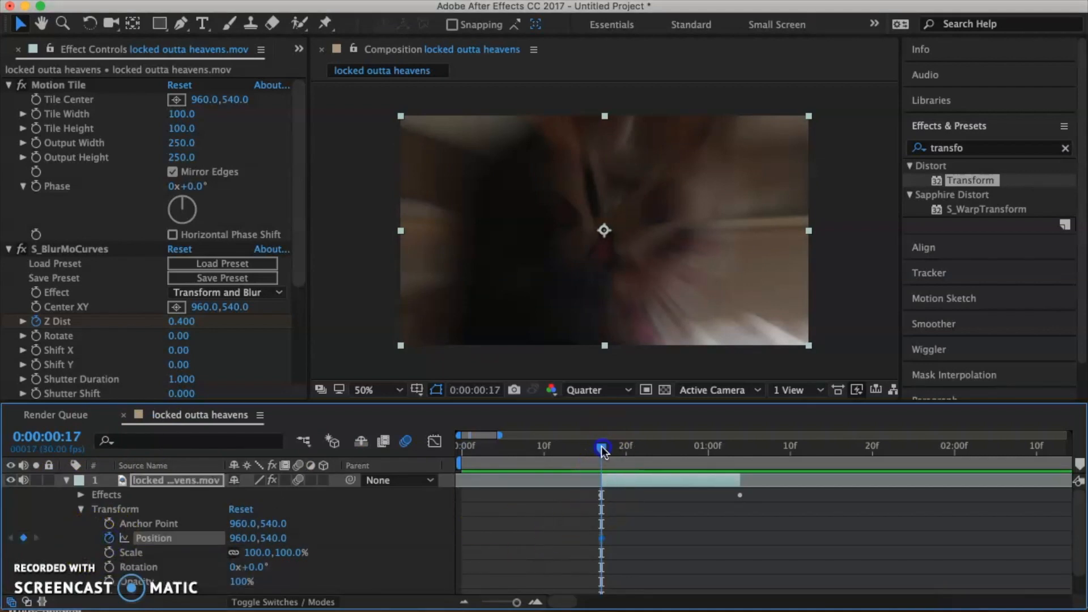
pyautogui.moveTo(602, 447); pyautogui.dragTo(610, 447)
pyautogui.click(24, 540)
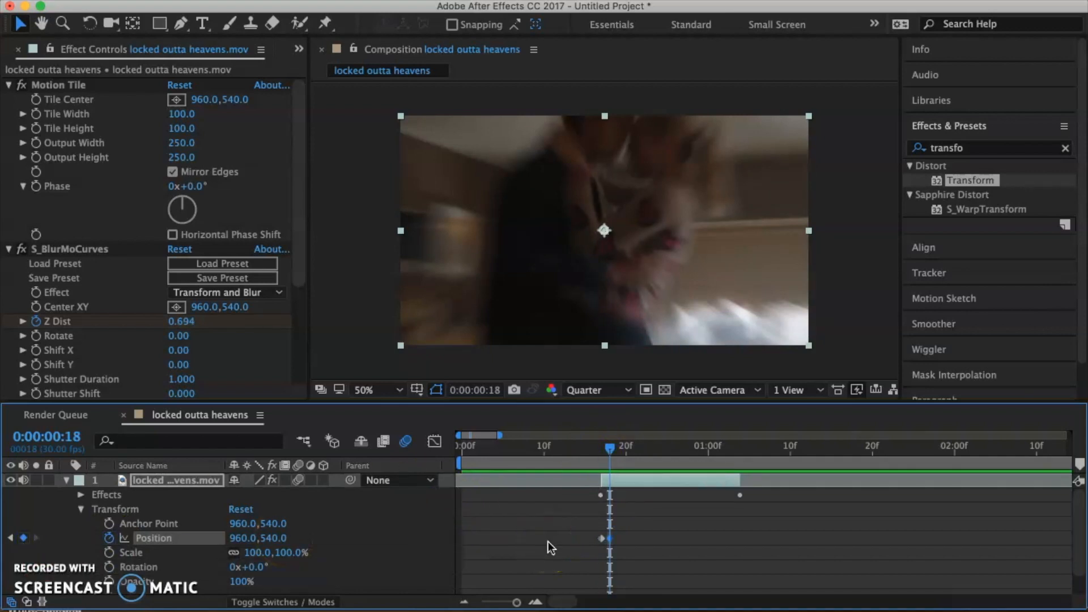
pyautogui.click(284, 536)
pyautogui.moveTo(290, 535); pyautogui.dragTo(394, 539)
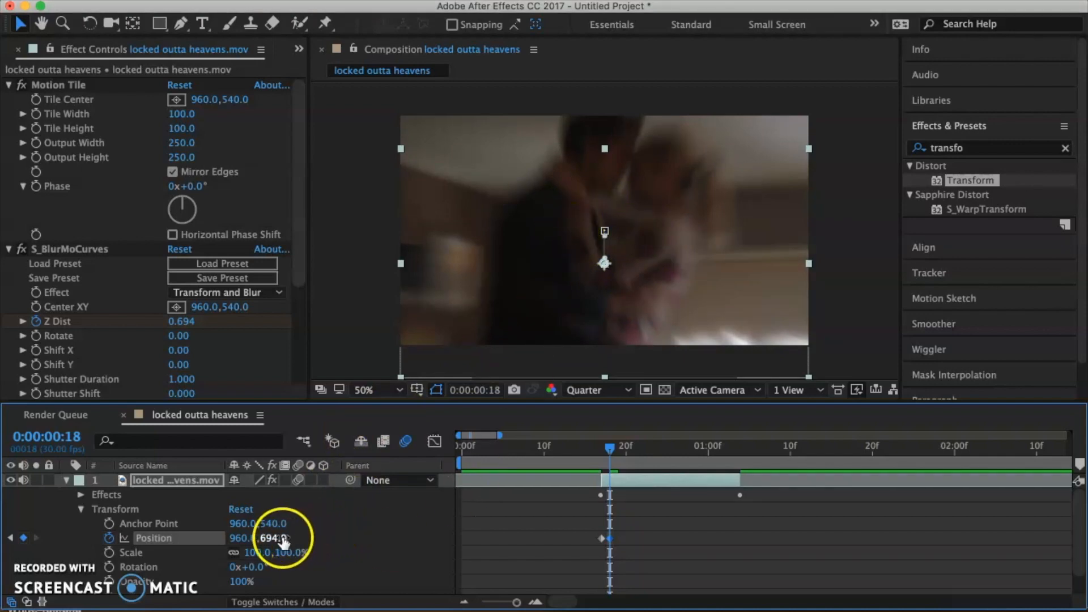
pyautogui.moveTo(280, 538); pyautogui.dragTo(267, 538)
# - Add a Position keyframe at 0:00:00:25 with the clip's Y position set to 502
pyautogui.moveTo(610, 460); pyautogui.dragTo(669, 459)
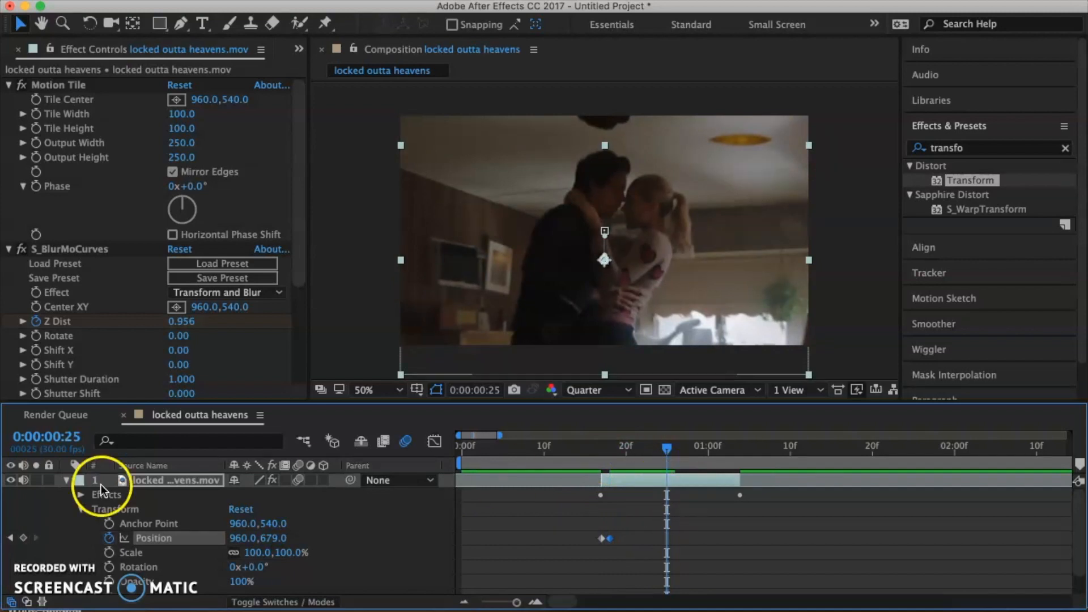
pyautogui.click(24, 538)
pyautogui.moveTo(274, 539); pyautogui.dragTo(151, 512)
# - Add a Position keyframe at 0:00:01:03 with the clip's Y position set to 540
pyautogui.click(732, 452)
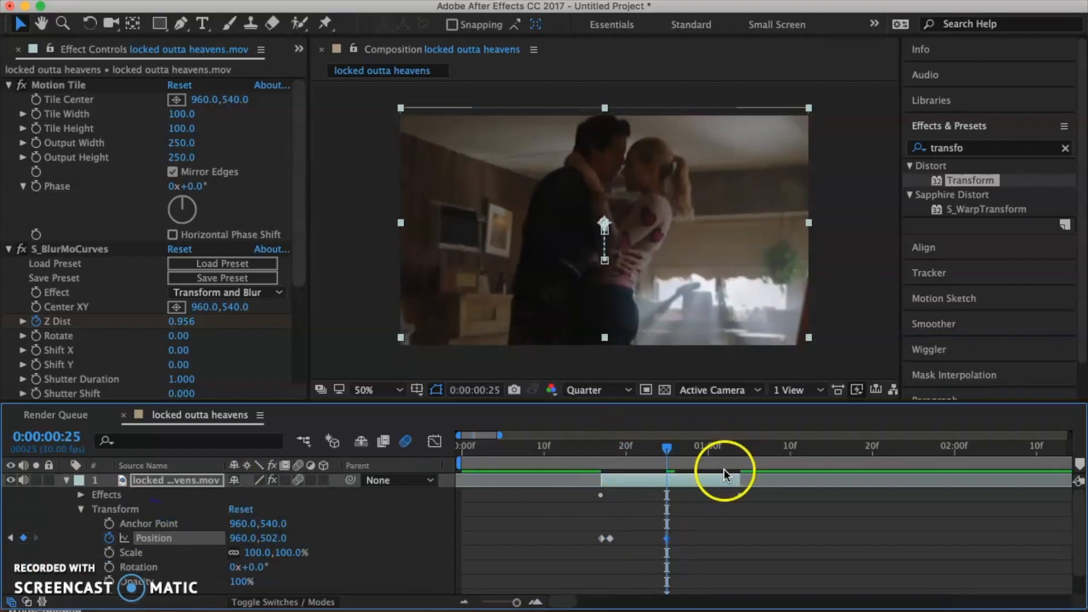
pyautogui.click(128, 544)
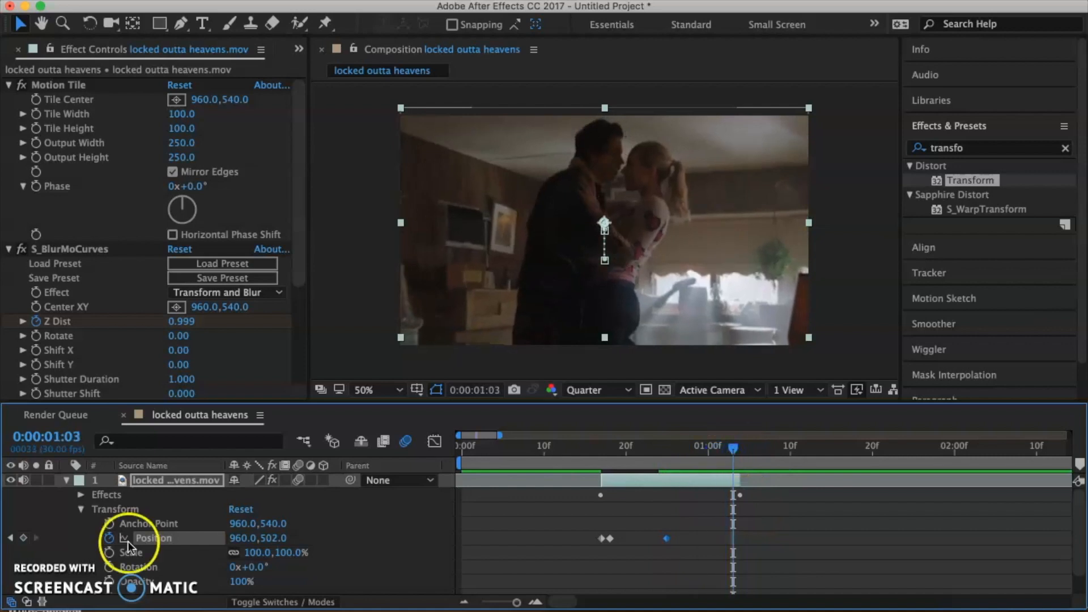
pyautogui.click(23, 538)
pyautogui.click(274, 539)
pyautogui.write('54')
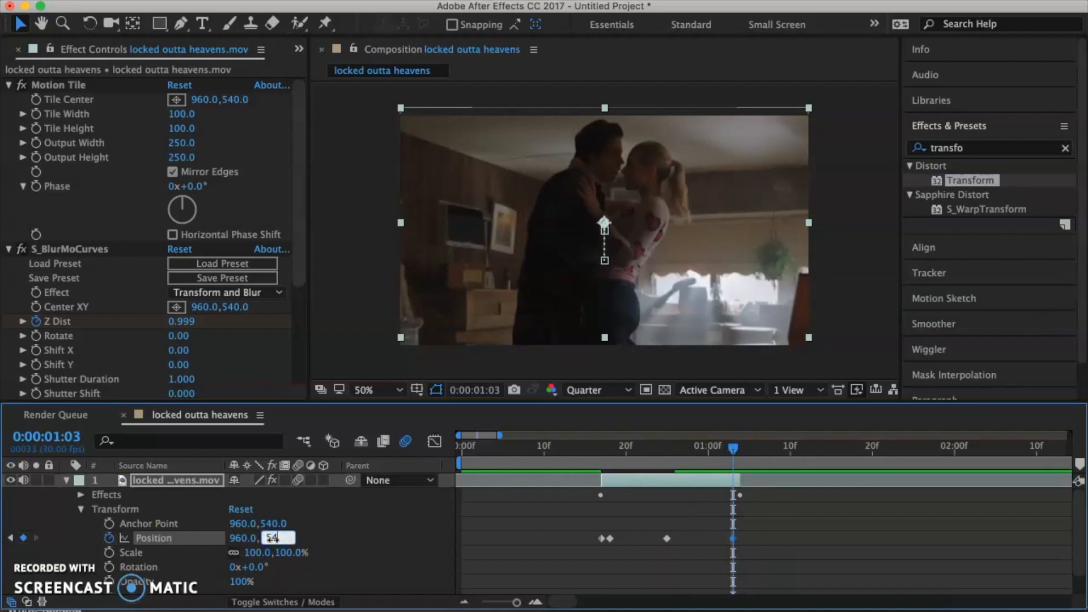
pyautogui.write('0')
pyautogui.press('Return')
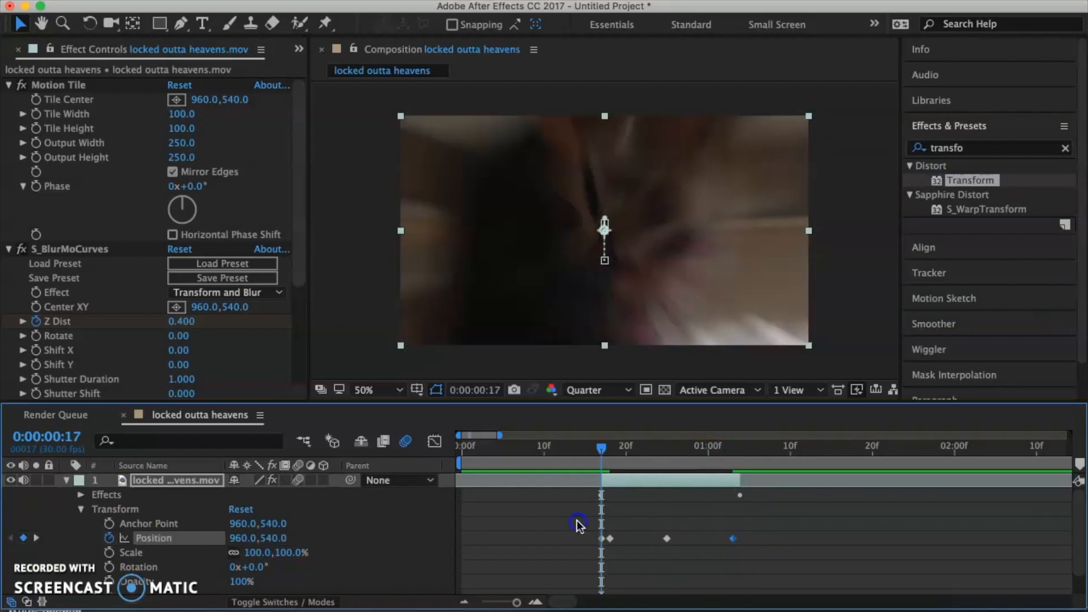
# - Apply Easy Ease to all four Position keyframes of the top clip
pyautogui.moveTo(576, 519); pyautogui.dragTo(779, 544)
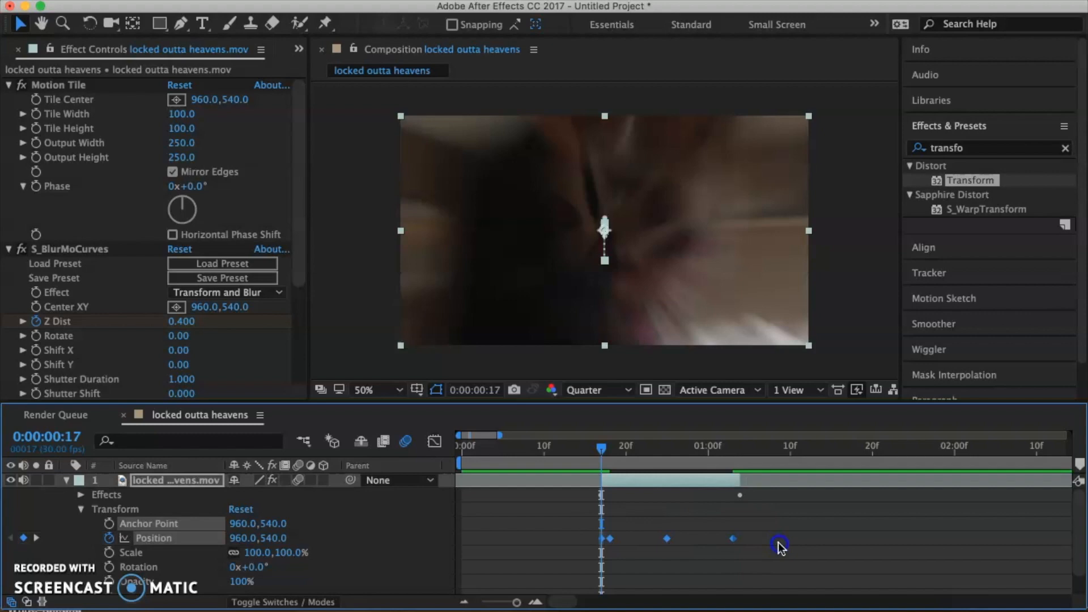
pyautogui.rightClick(733, 539)
pyautogui.moveTo(758, 595)
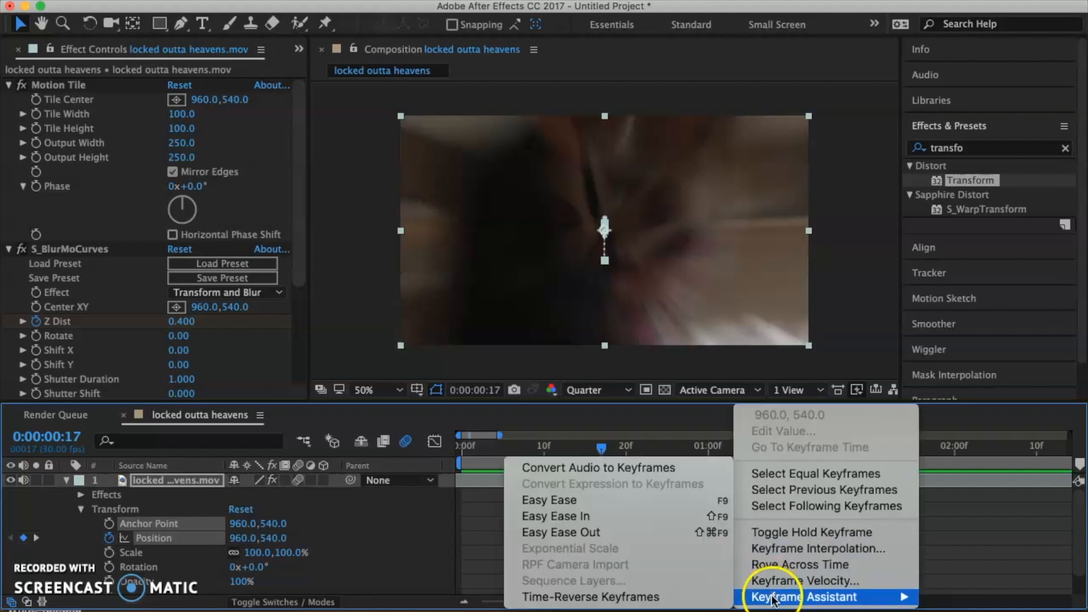
pyautogui.click(573, 500)
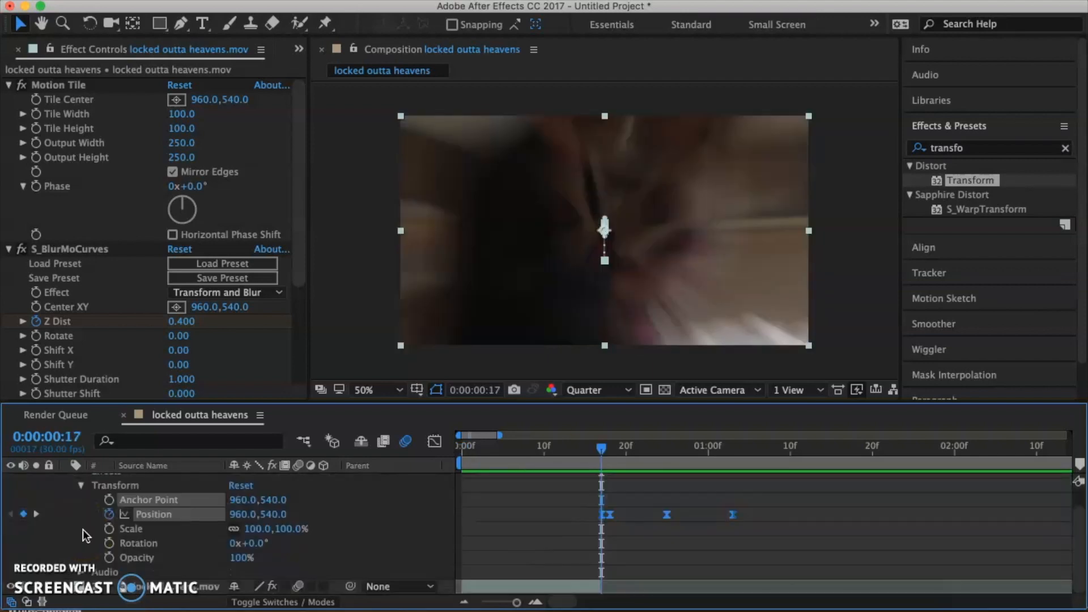
pyautogui.click(95, 537)
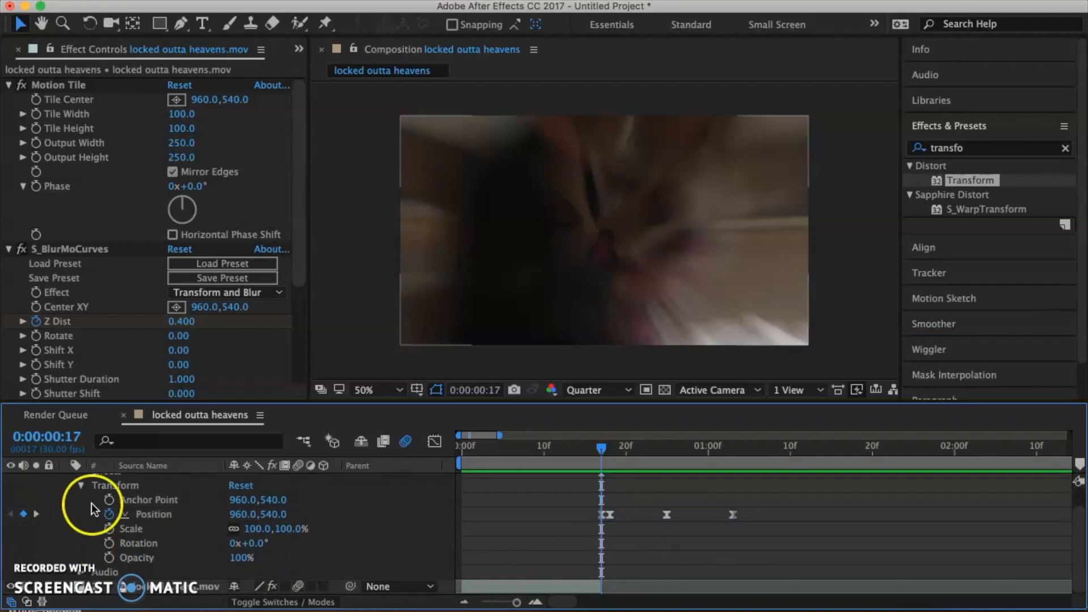
# - Start Rotation keyframes on the top clip at 0:00:00:17 and set the rotation to 5° at 0:00:00:22
pyautogui.click(108, 543)
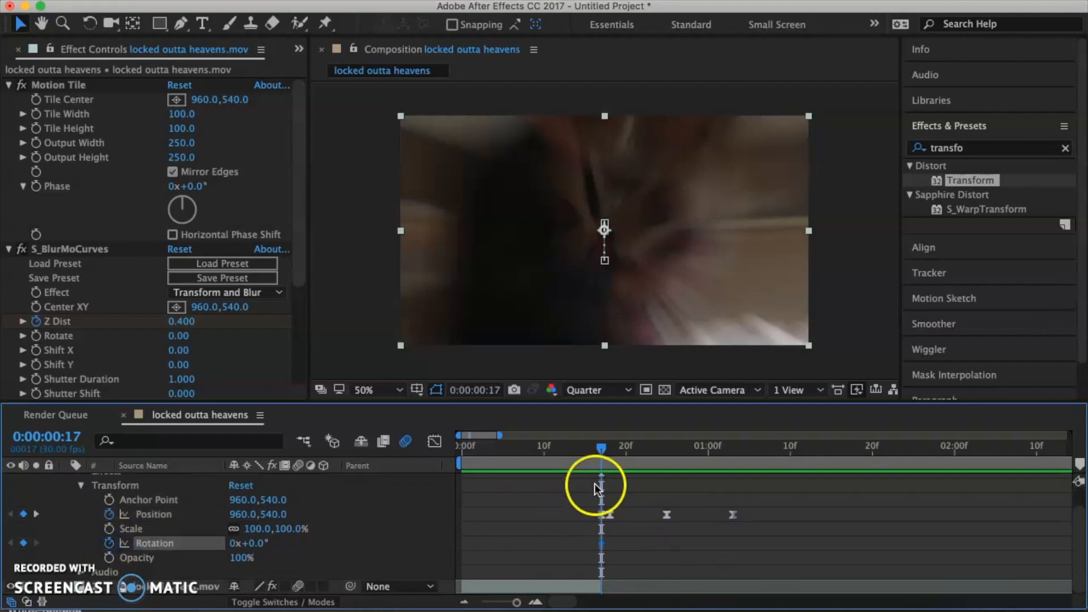
pyautogui.moveTo(602, 452); pyautogui.dragTo(643, 452)
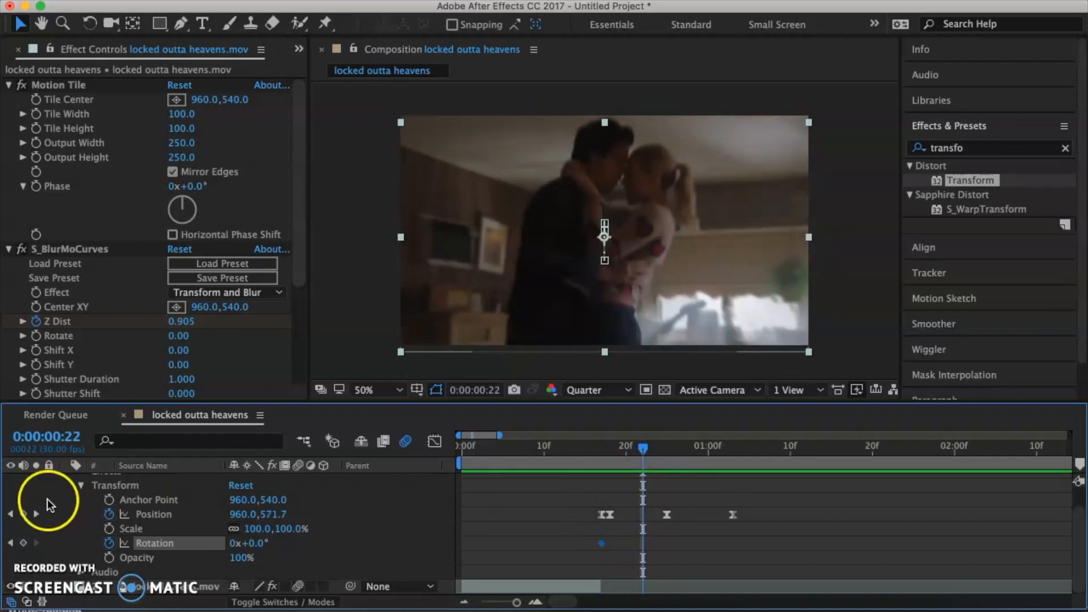
pyautogui.click(23, 543)
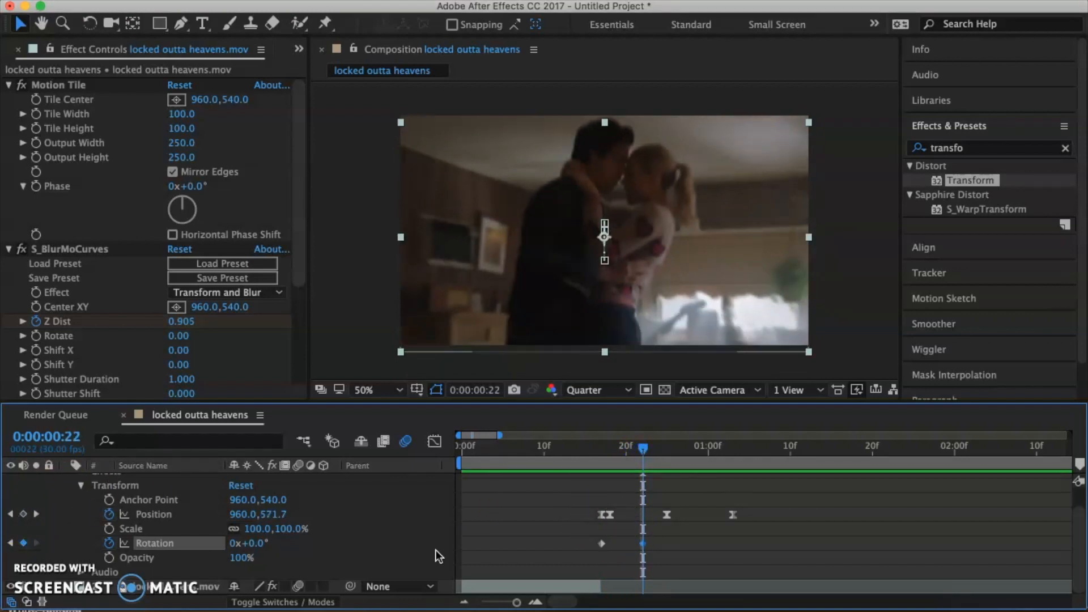
pyautogui.click(258, 543)
pyautogui.write('5')
pyautogui.press('Return')
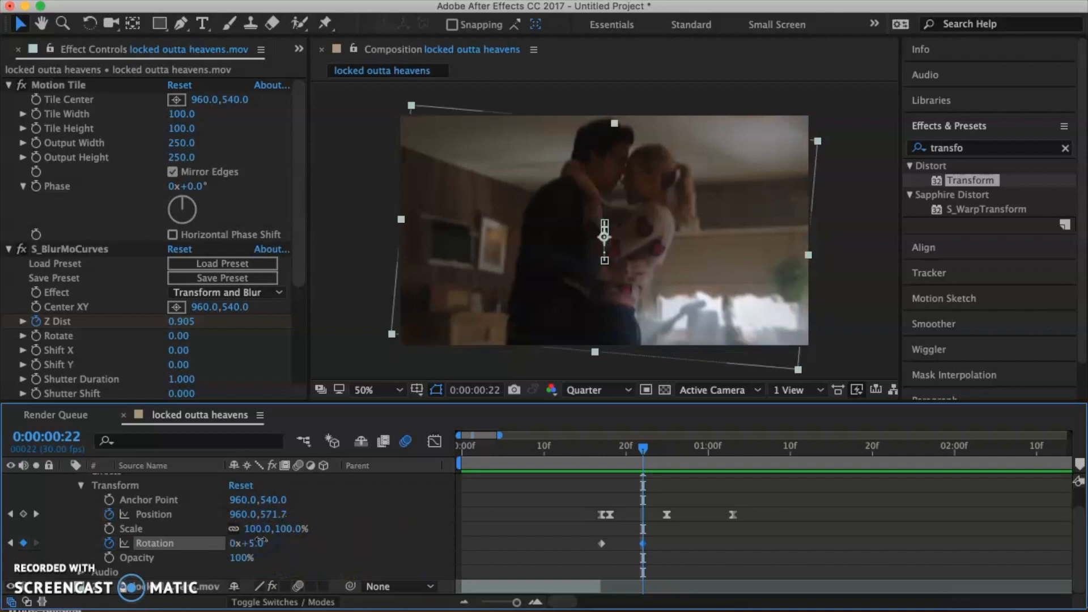
# - Add a Rotation keyframe of -2° at 0:00:01:00 on the top clip
pyautogui.click(693, 446)
pyautogui.moveTo(693, 446); pyautogui.dragTo(710, 446)
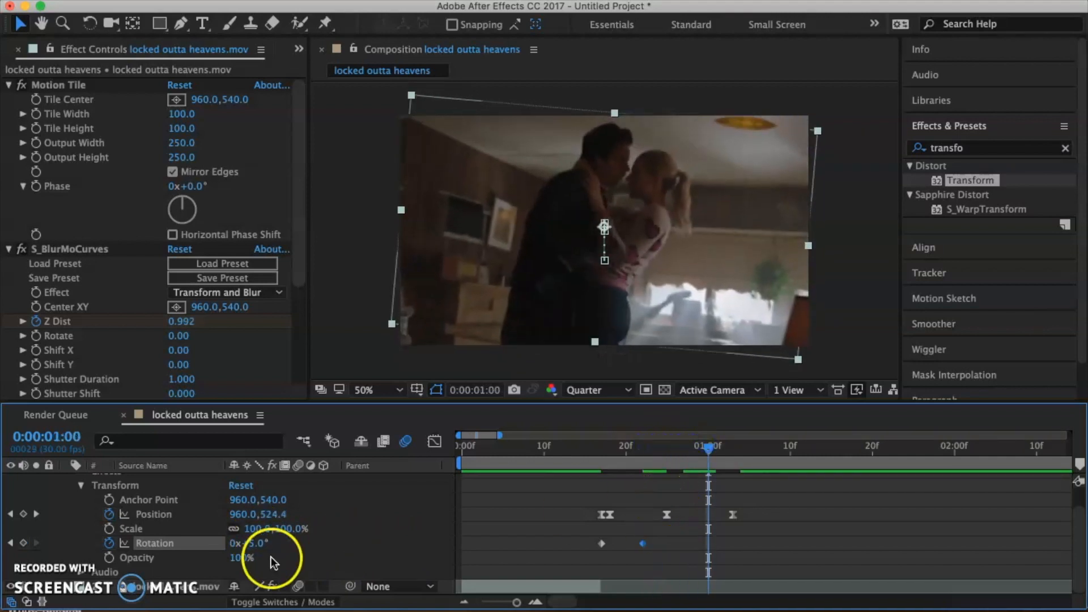
pyautogui.click(259, 546)
pyautogui.write('-2')
pyautogui.press('Return')
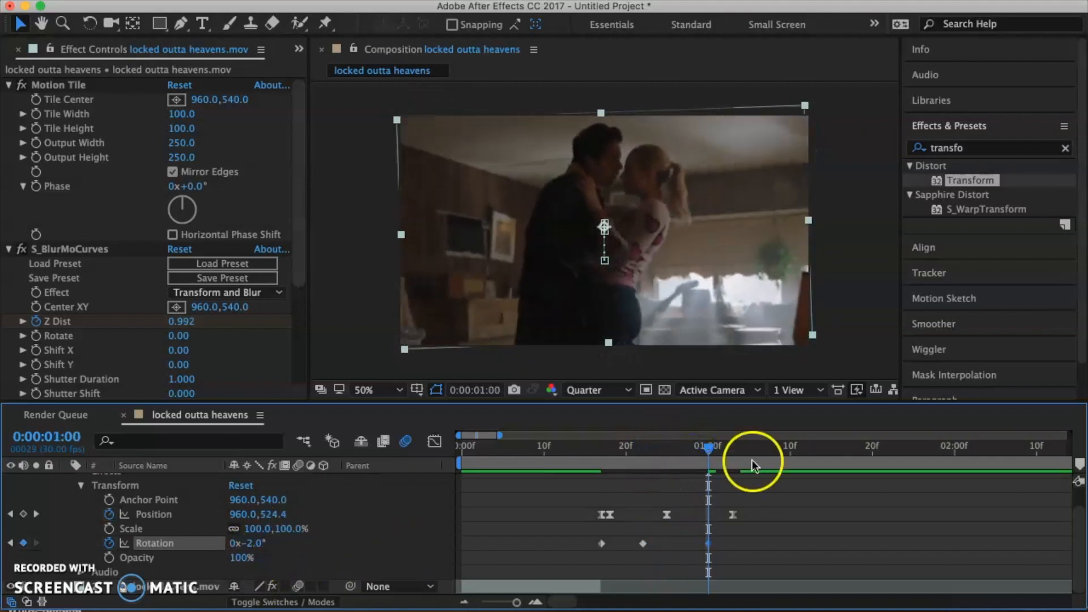
# - Add a Rotation keyframe of 0° at 0:00:01:03 on the top clip
pyautogui.click(736, 448)
pyautogui.click(256, 543)
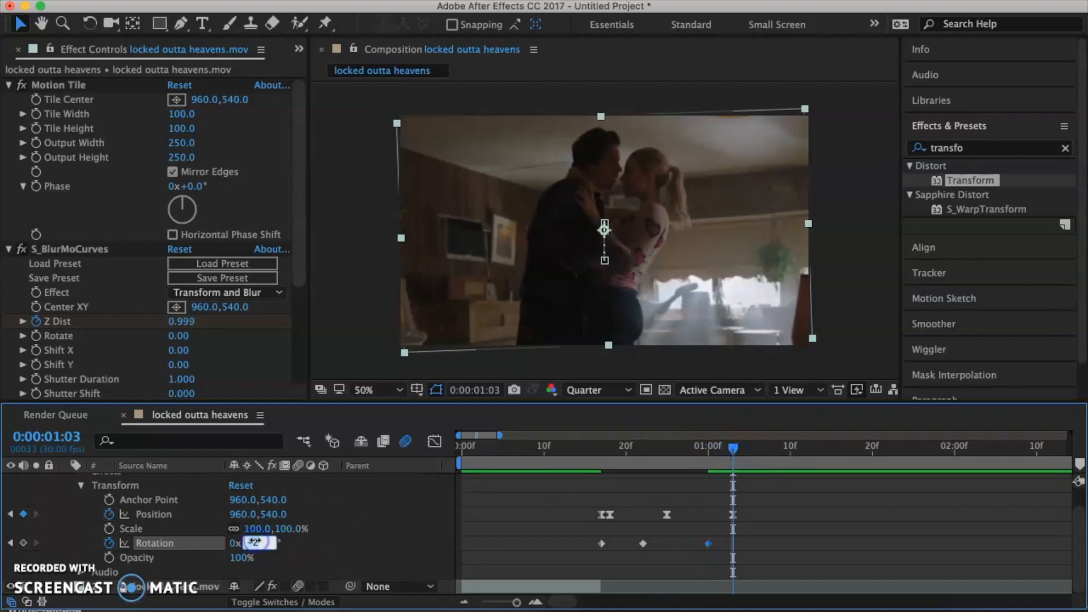
pyautogui.write('0')
pyautogui.press('Return')
# - Apply Easy Ease to the Rotation keyframes and preview the vertical shake
pyautogui.rightClick(733, 543)
pyautogui.click(594, 497)
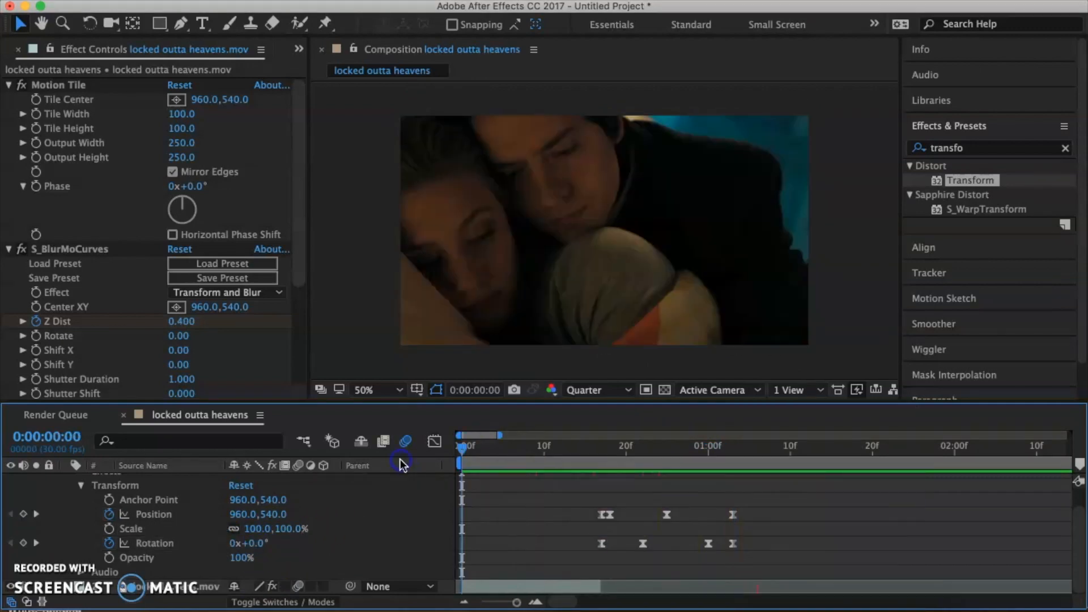
pyautogui.press('space')
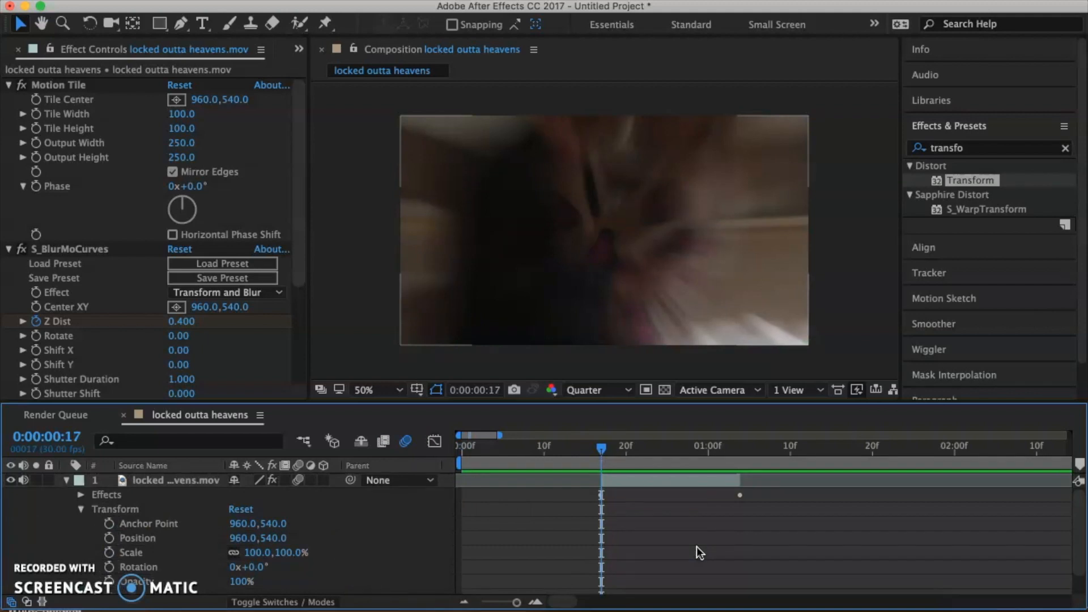
# - Start Position keyframes on the top clip at 0:00:00:17 and set the X position to 1161 at 0:00:00:18
pyautogui.click(109, 538)
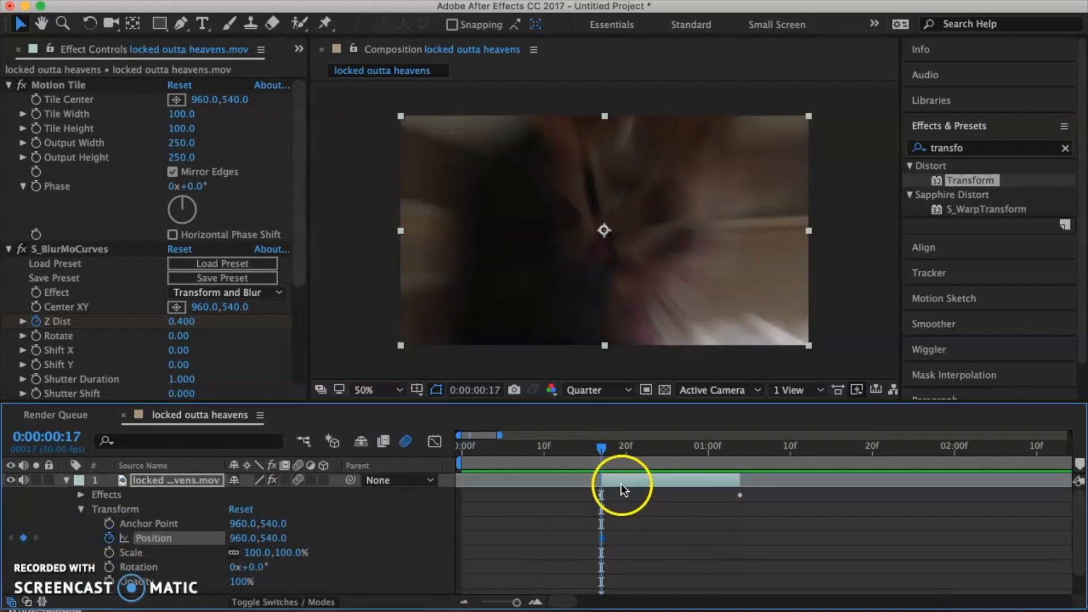
pyautogui.moveTo(601, 449); pyautogui.dragTo(609, 450)
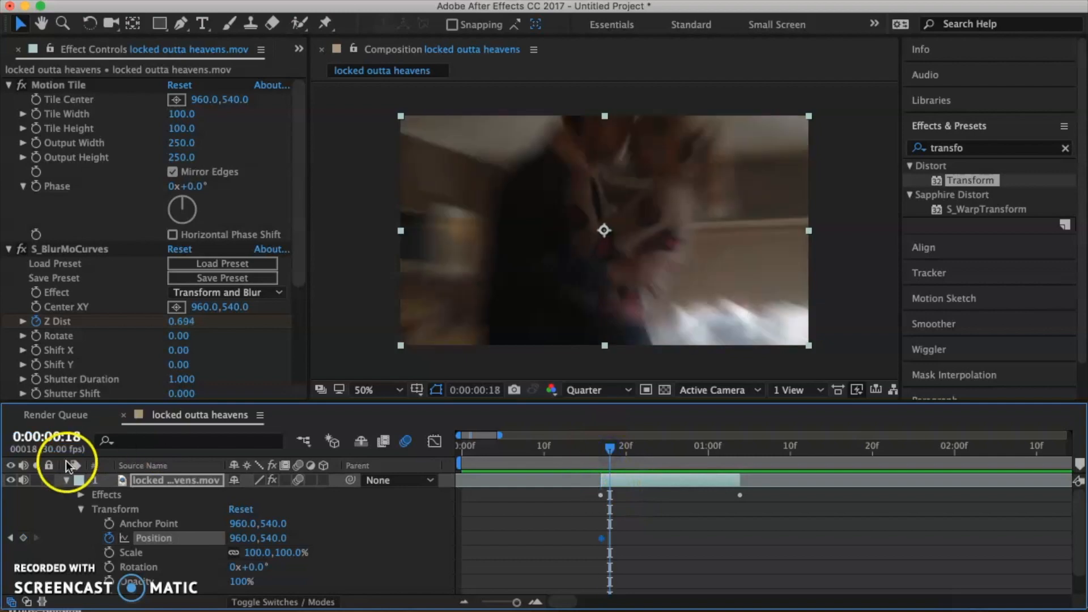
pyautogui.click(24, 538)
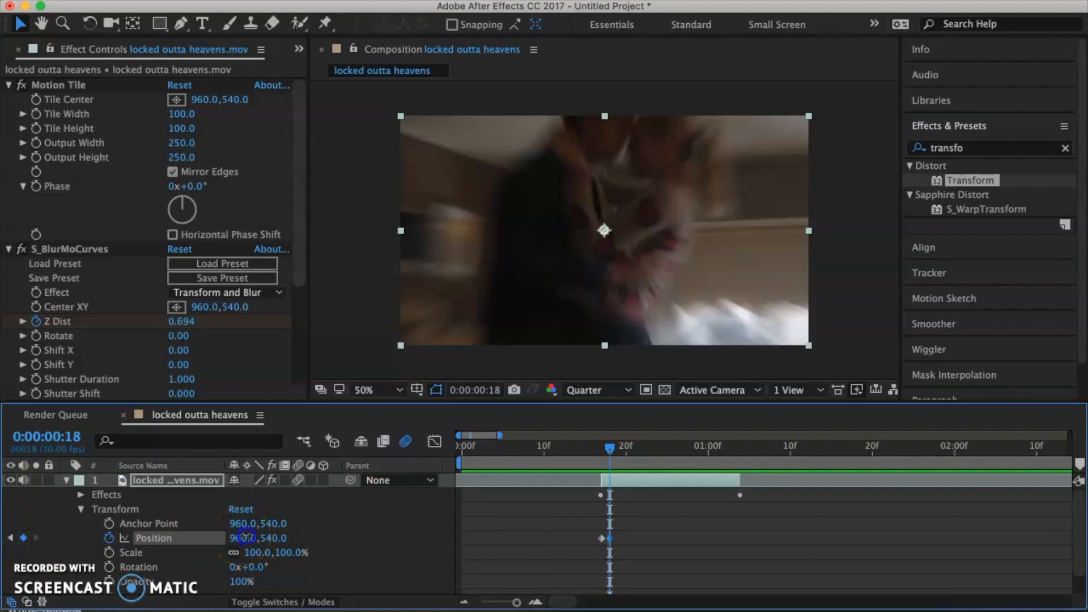
pyautogui.moveTo(245, 538); pyautogui.dragTo(672, 210)
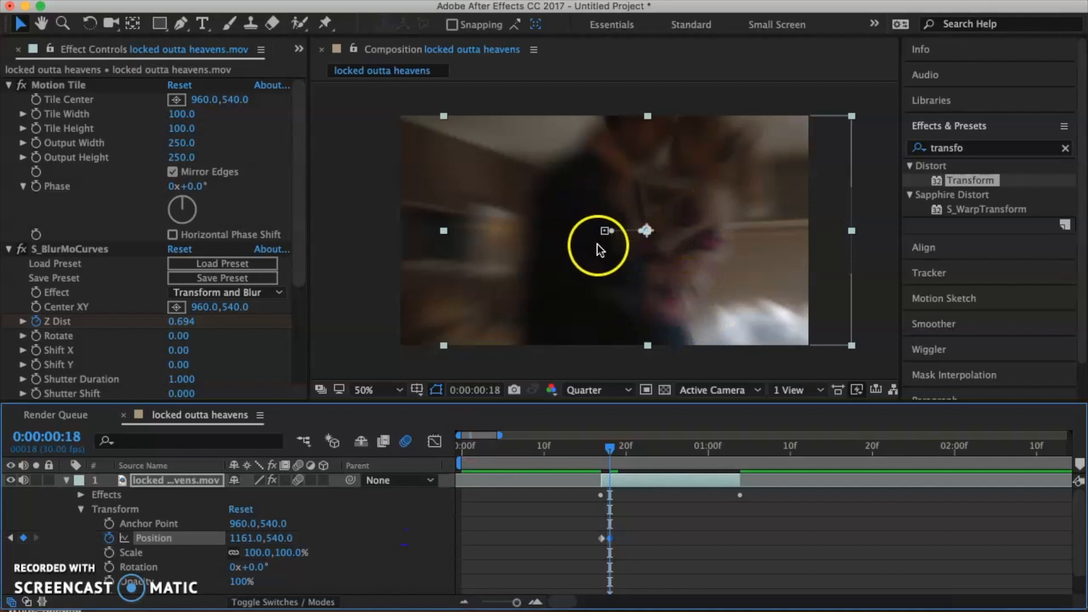
# - Add a Position keyframe at 0:00:00:25 with the clip's X position set to 876
pyautogui.moveTo(610, 449); pyautogui.dragTo(668, 456)
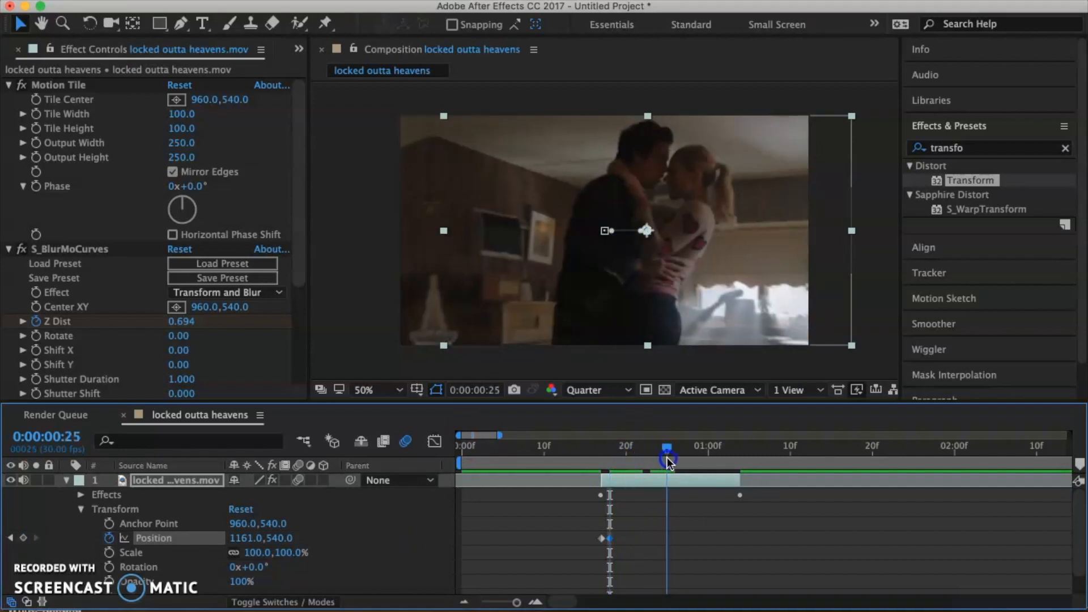
pyautogui.click(24, 538)
pyautogui.moveTo(237, 538); pyautogui.dragTo(24, 526)
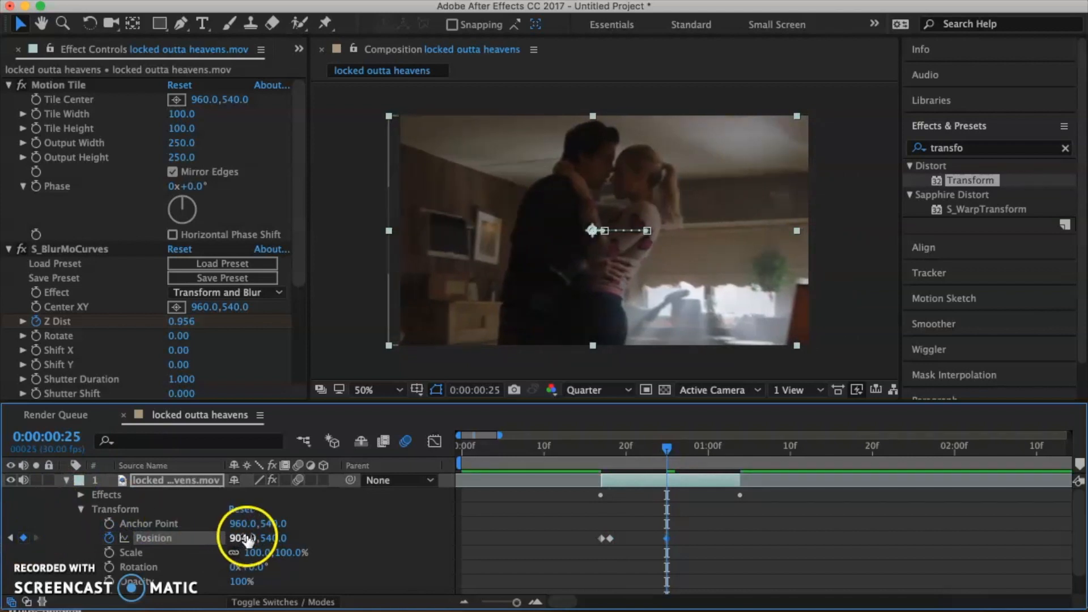
pyautogui.moveTo(247, 539); pyautogui.dragTo(210, 539)
# - Add a Position keyframe at 0:00:01:03 returning the clip to its starting X position, and preview the motion with all Position keyframes eased
pyautogui.moveTo(669, 454); pyautogui.dragTo(733, 450)
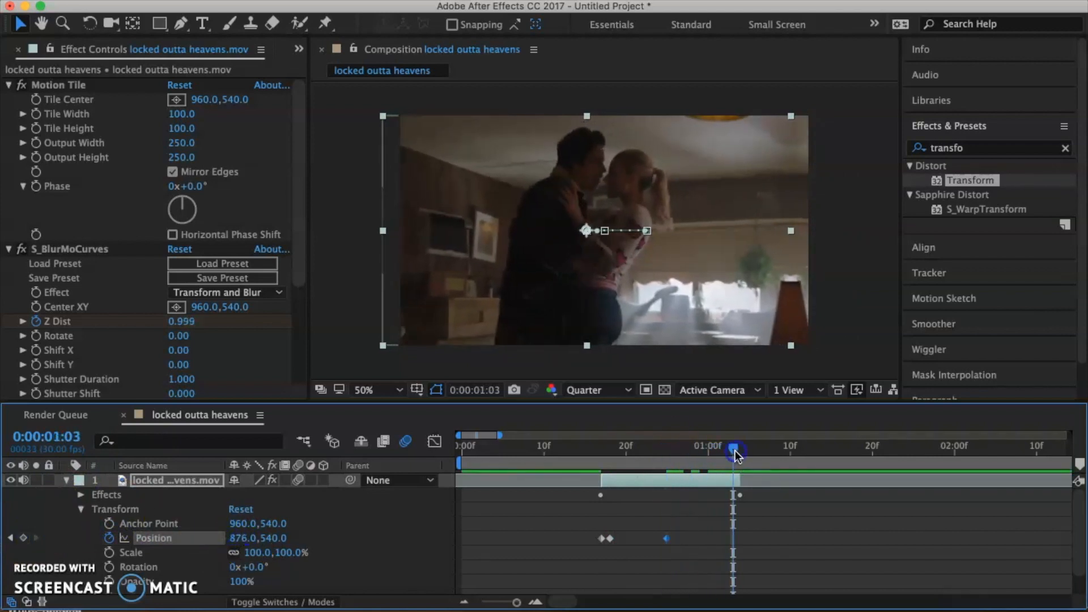
pyautogui.click(24, 538)
pyautogui.click(239, 538)
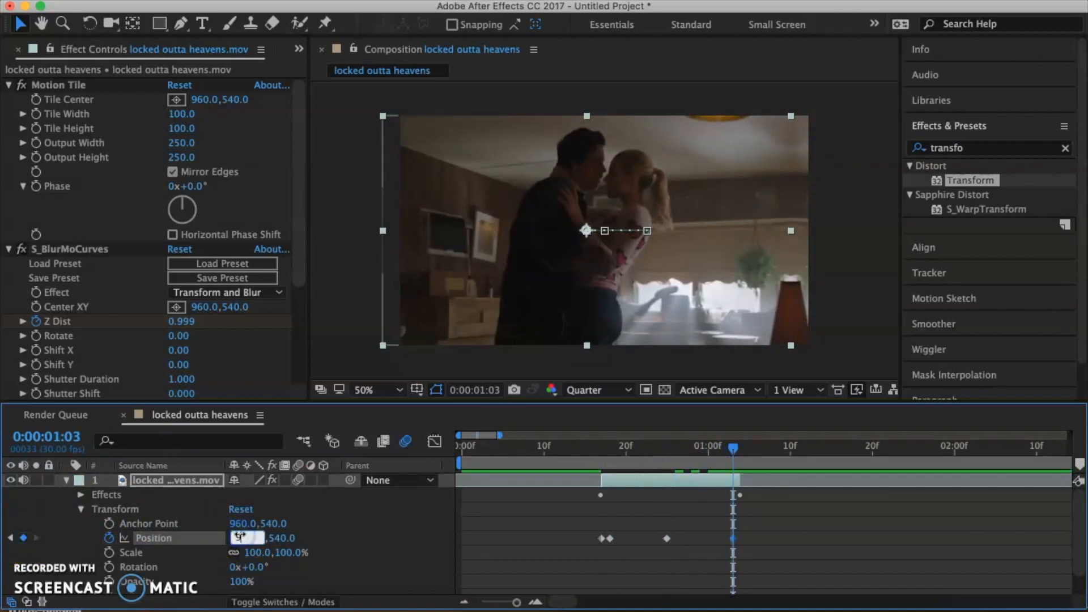
pyautogui.press('Return')
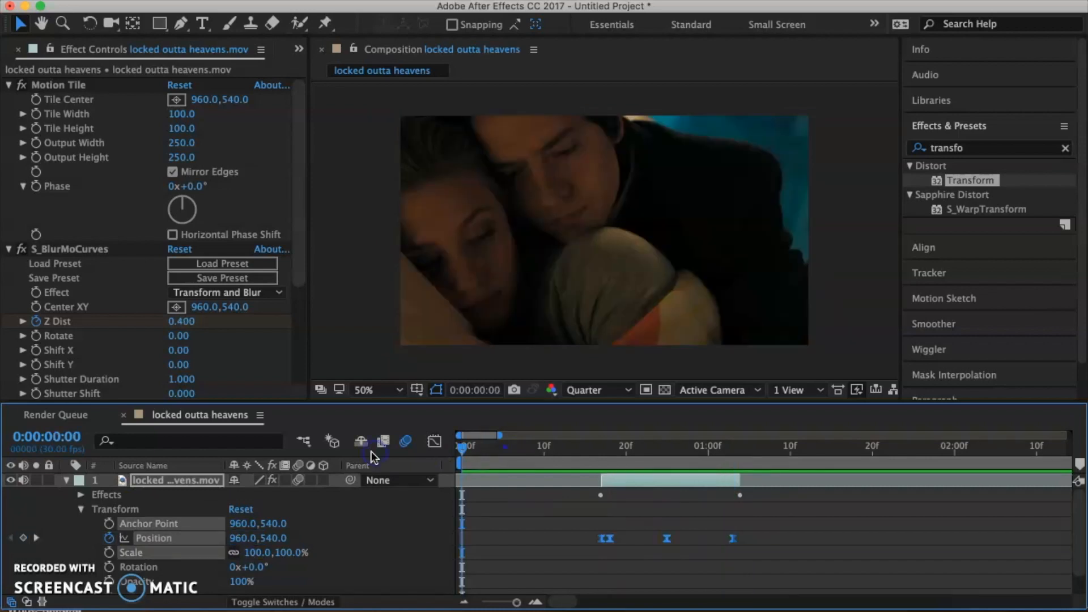
pyautogui.press('space')
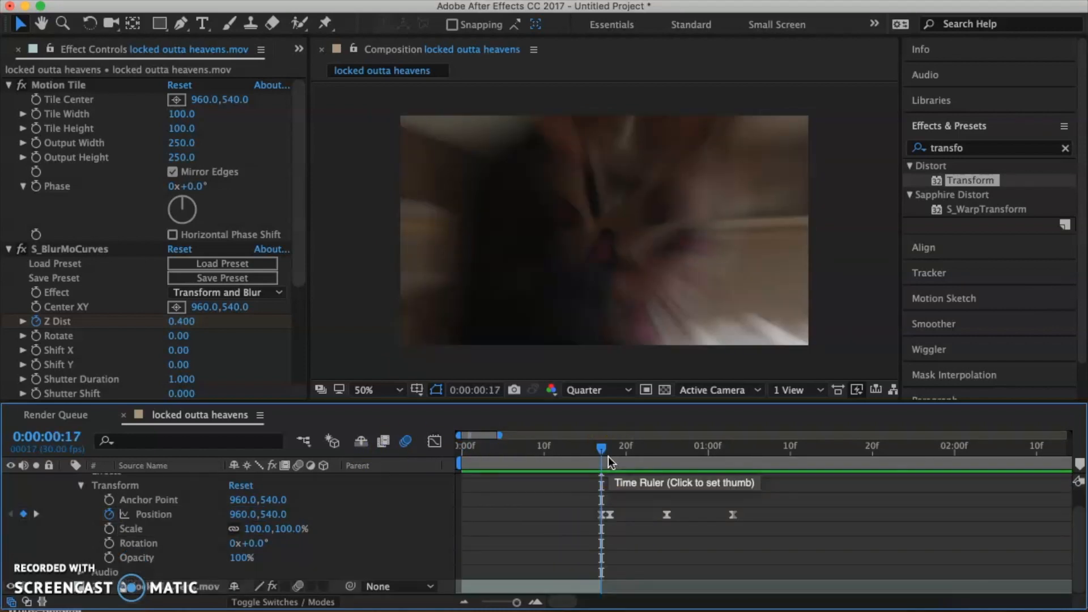
# - Keyframe the top clip's Rotation from 0:00:00:17 through 0:00:01:04 with two keyframes in between, and ease them
pyautogui.click(109, 544)
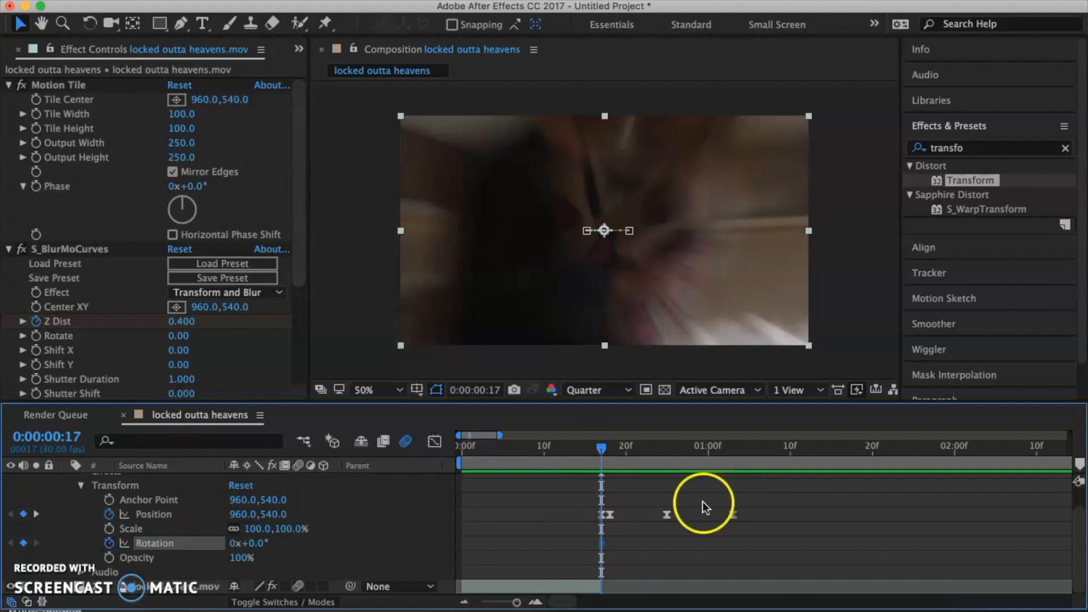
pyautogui.click(635, 450)
pyautogui.click(251, 543)
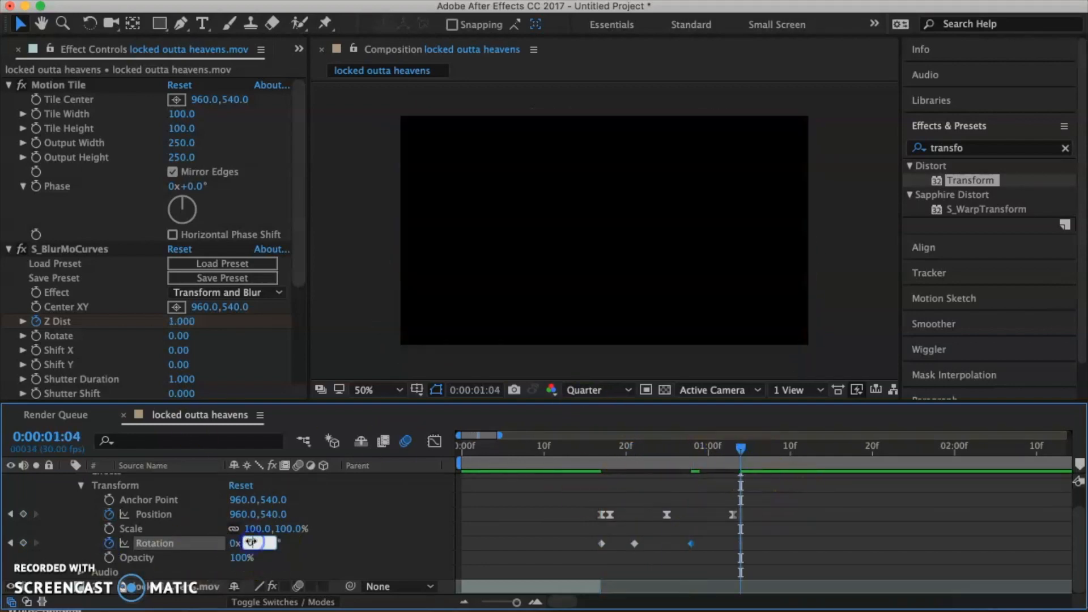
pyautogui.press('Return')
pyautogui.rightClick(659, 527)
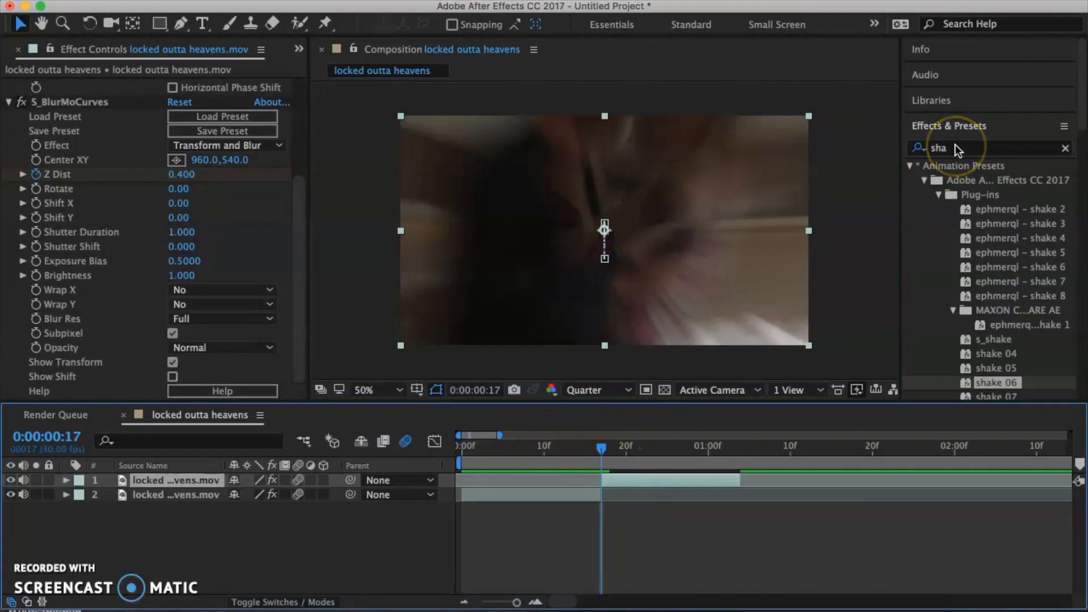
# - Apply the Warp effect to the top clip and set its Warp Style to Squeeze
pyautogui.click(919, 148)
pyautogui.write('rp')
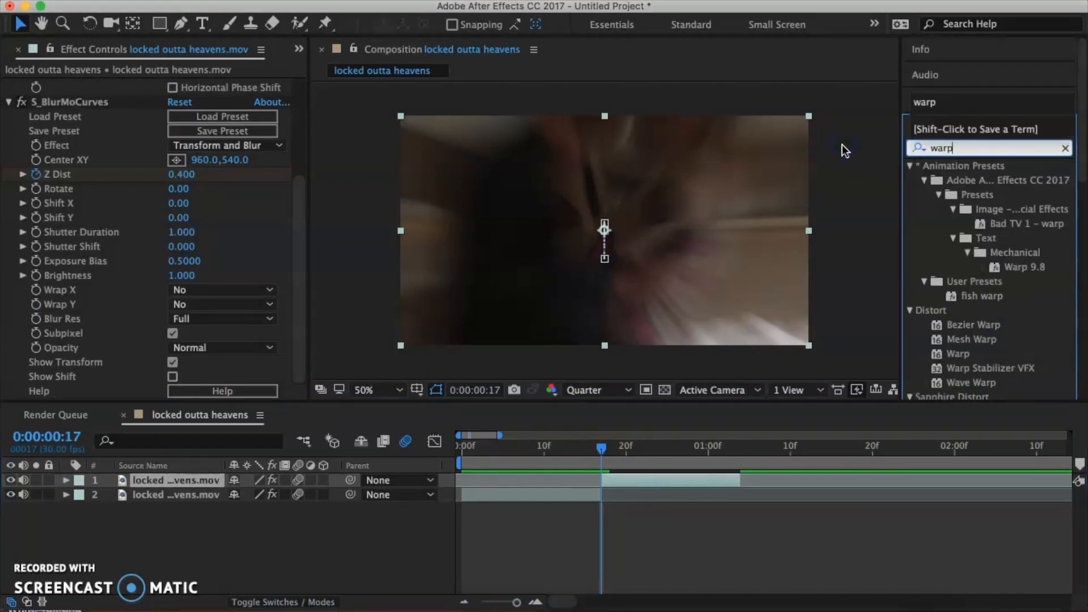
pyautogui.moveTo(959, 354); pyautogui.dragTo(659, 488)
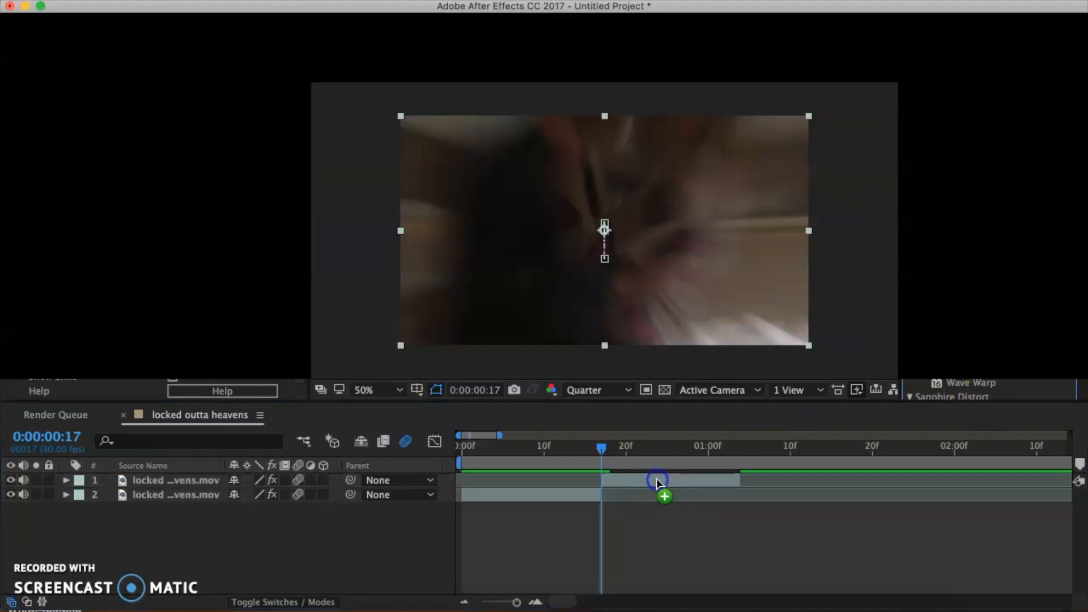
pyautogui.click(210, 334)
pyautogui.click(228, 578)
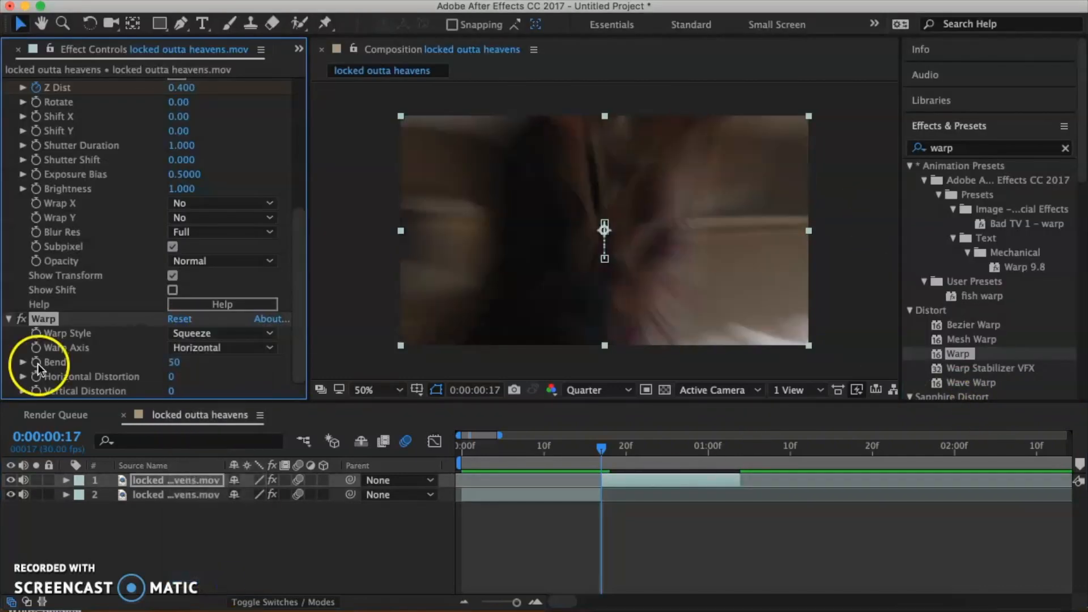
# - Start Warp Bend keyframes with 0 at 0:00:00:17 and set Bend to 28 at 0:00:00:19
pyautogui.click(174, 363)
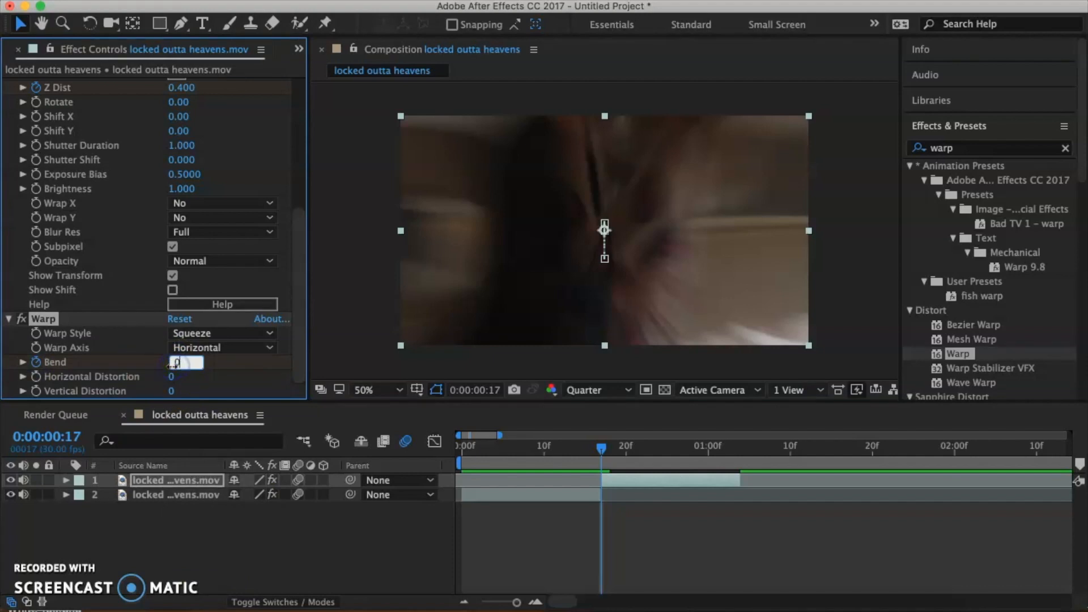
pyautogui.write('0')
pyautogui.moveTo(601, 451); pyautogui.dragTo(616, 452)
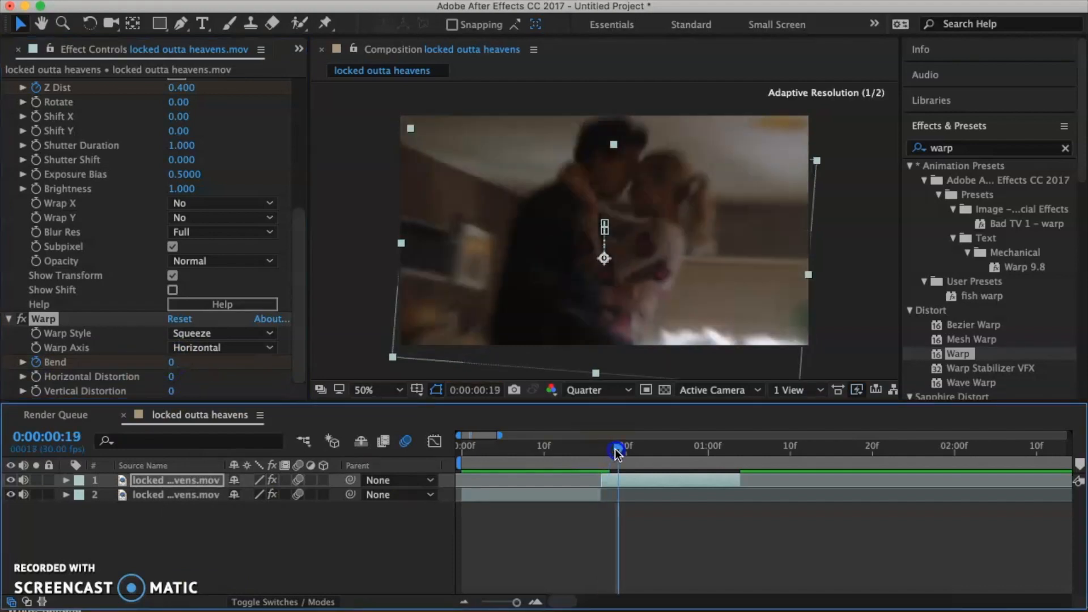
pyautogui.click(150, 348)
pyautogui.click(172, 364)
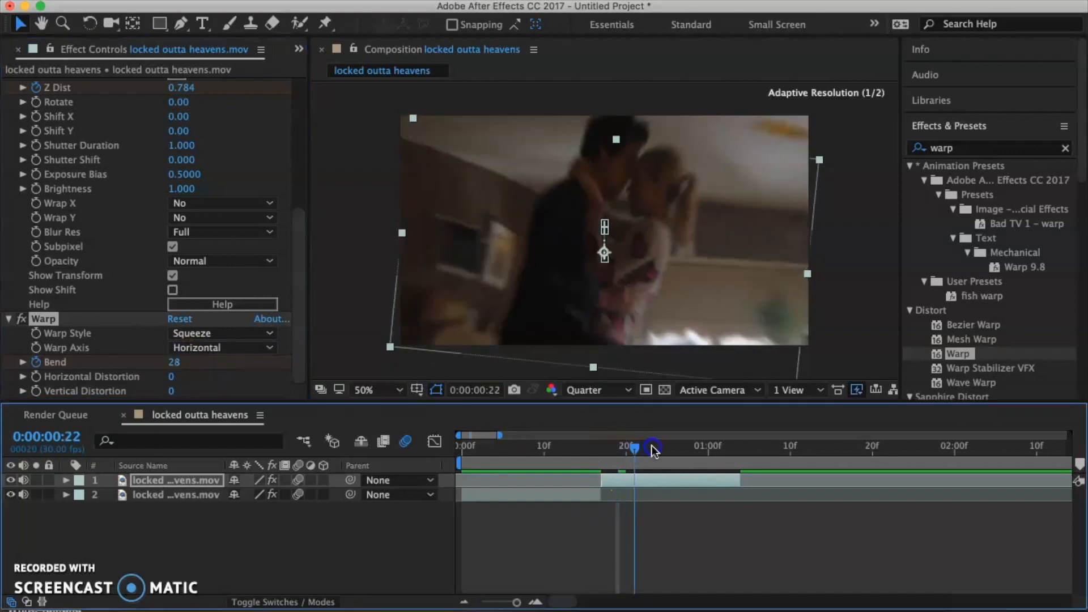
# - Add a Warp Bend keyframe of -8 at 0:00:00:25
pyautogui.click(184, 367)
pyautogui.click(180, 364)
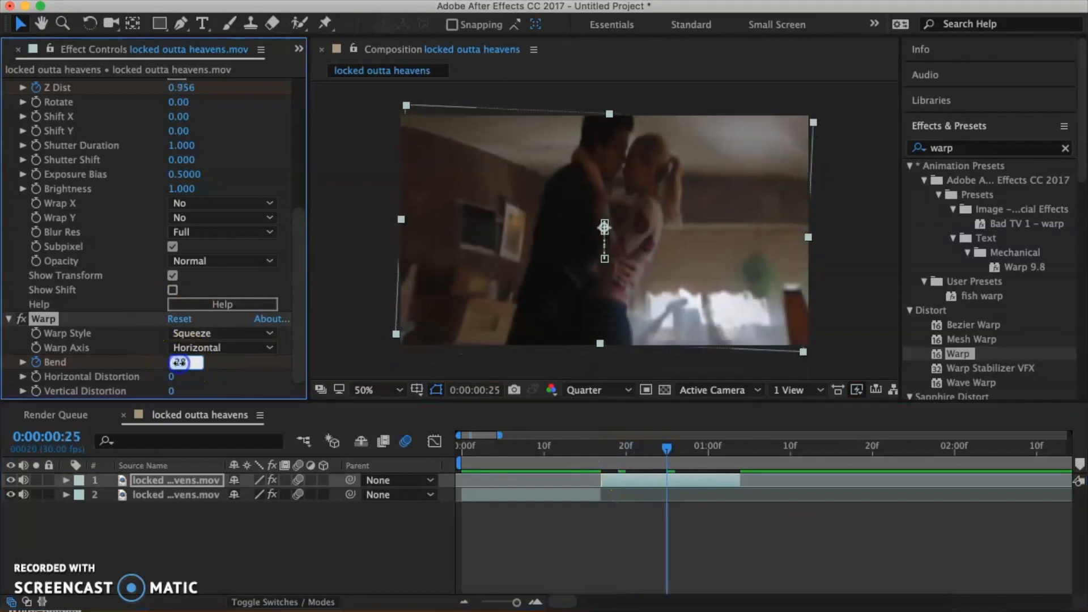
pyautogui.press('BackSpace')
pyautogui.write('-8')
pyautogui.click(279, 377)
pyautogui.click(261, 357)
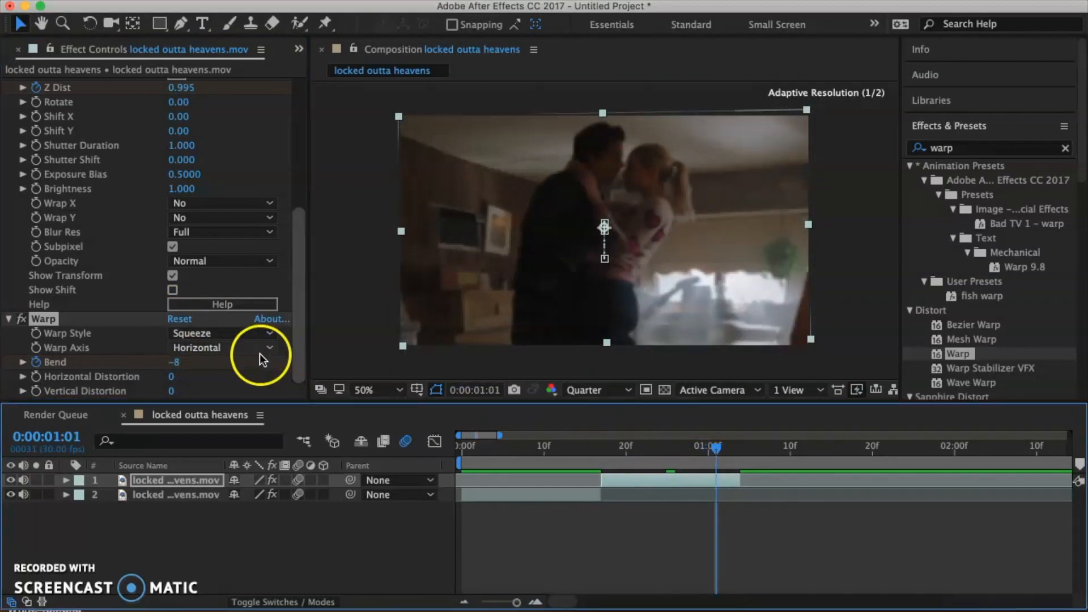
# - Finish the Warp Bend animation with keyframes of 3 at 0:00:01:01 and 0 at 0:00:01:04
pyautogui.click(178, 363)
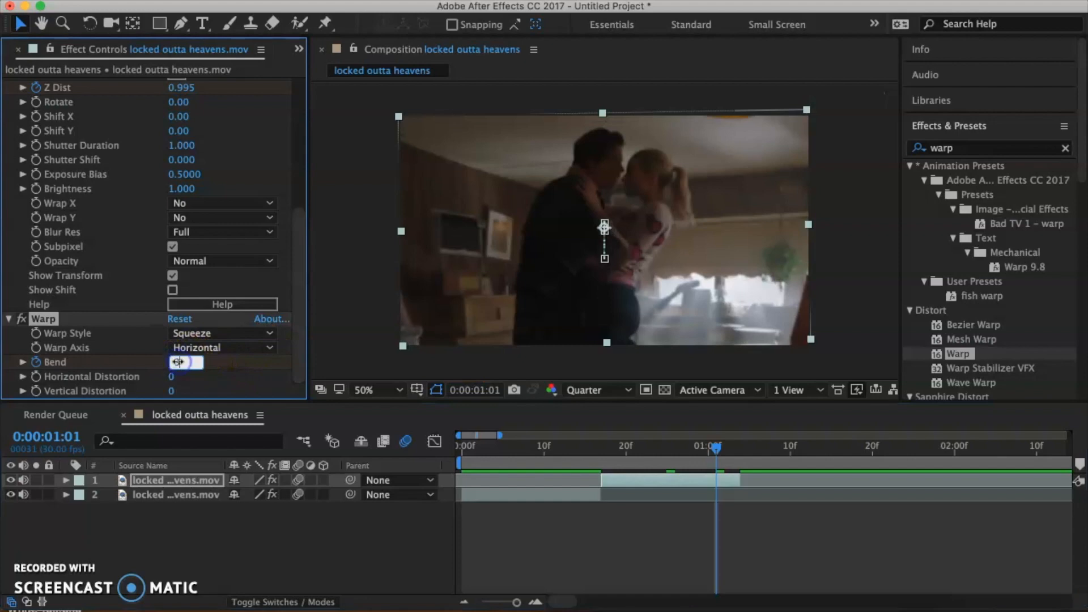
pyautogui.write('3')
pyautogui.click(740, 449)
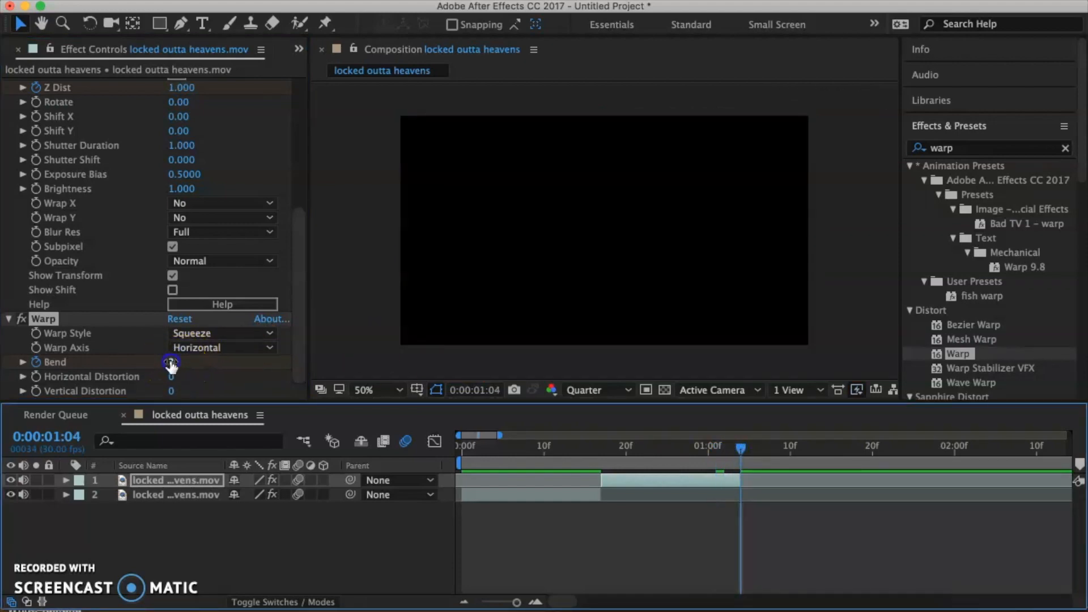
pyautogui.click(171, 362)
pyautogui.write('0')
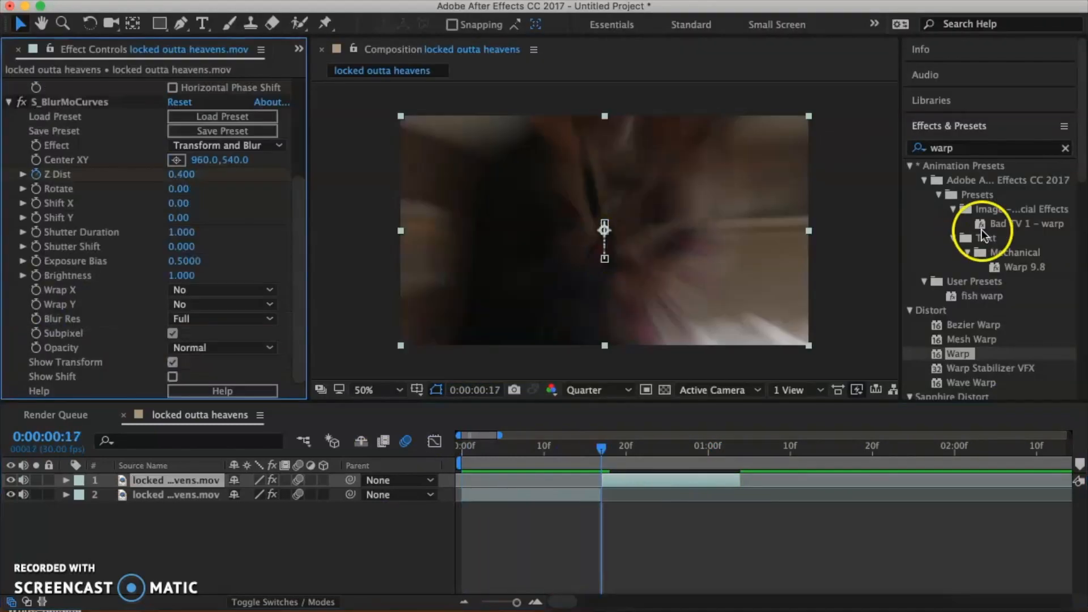
# - Search the effects for "turbu" and apply Turbulent Displace to the top clip
pyautogui.click(1050, 149)
pyautogui.write('t')
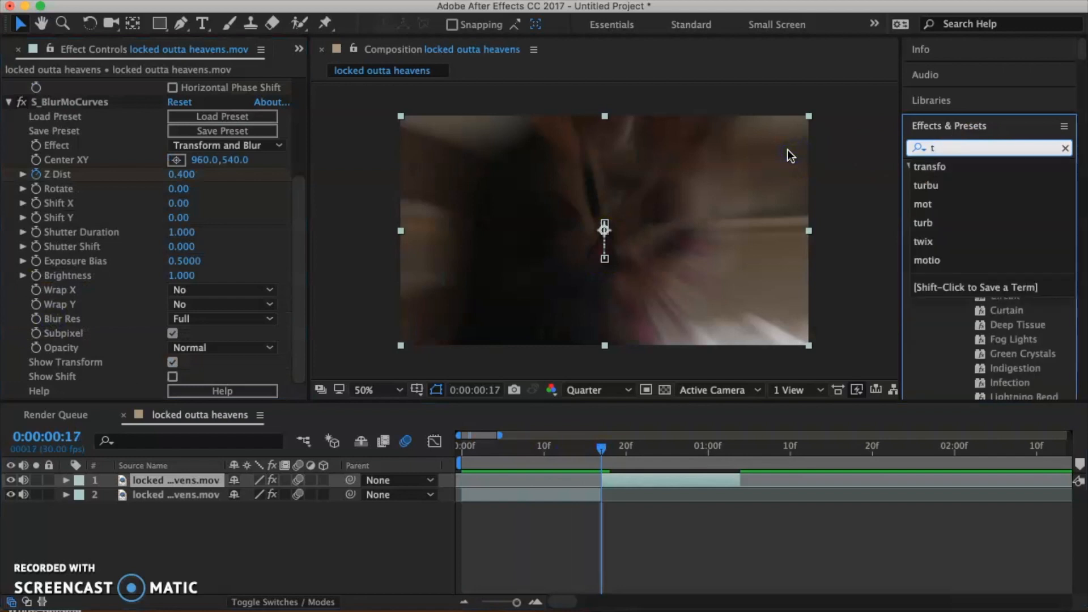
pyautogui.write('urbu')
pyautogui.moveTo(975, 222); pyautogui.dragTo(624, 492)
# - Set the Turbulent Displace Size to 290 and keyframe its Amount from 40 at 0:00:00:17 to 0 at 0:00:01:03
pyautogui.click(182, 244)
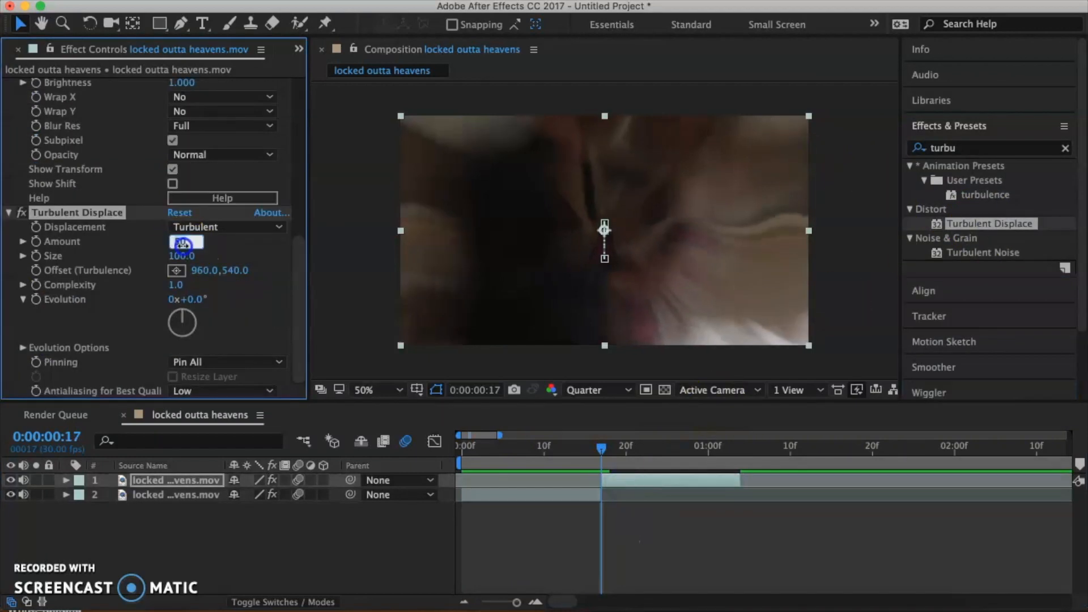
pyautogui.moveTo(176, 256); pyautogui.dragTo(340, 259)
pyautogui.click(36, 241)
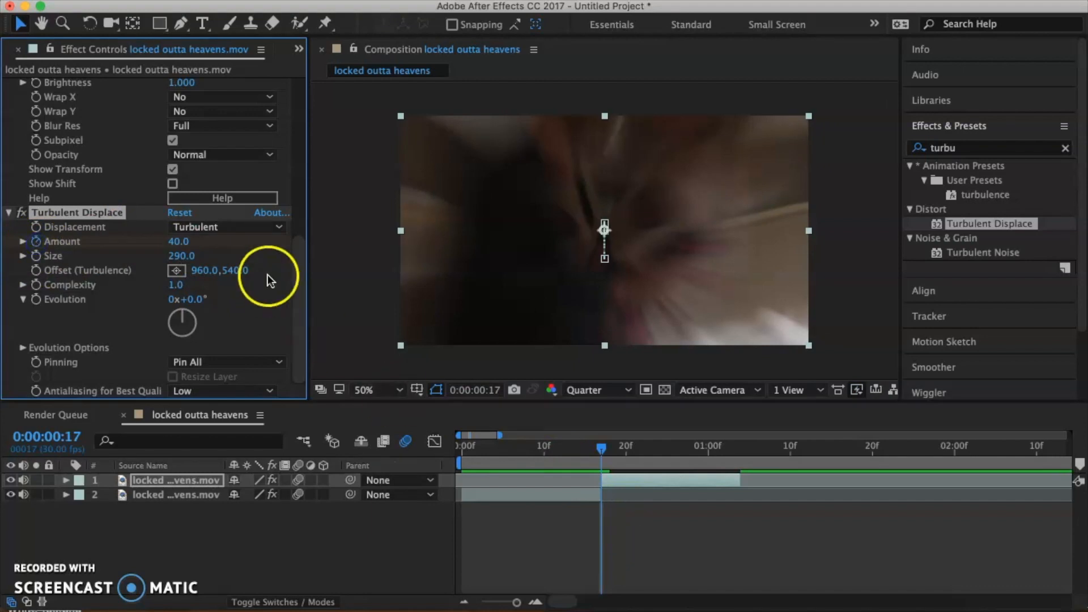
pyautogui.moveTo(627, 462); pyautogui.dragTo(733, 462)
pyautogui.press('i')
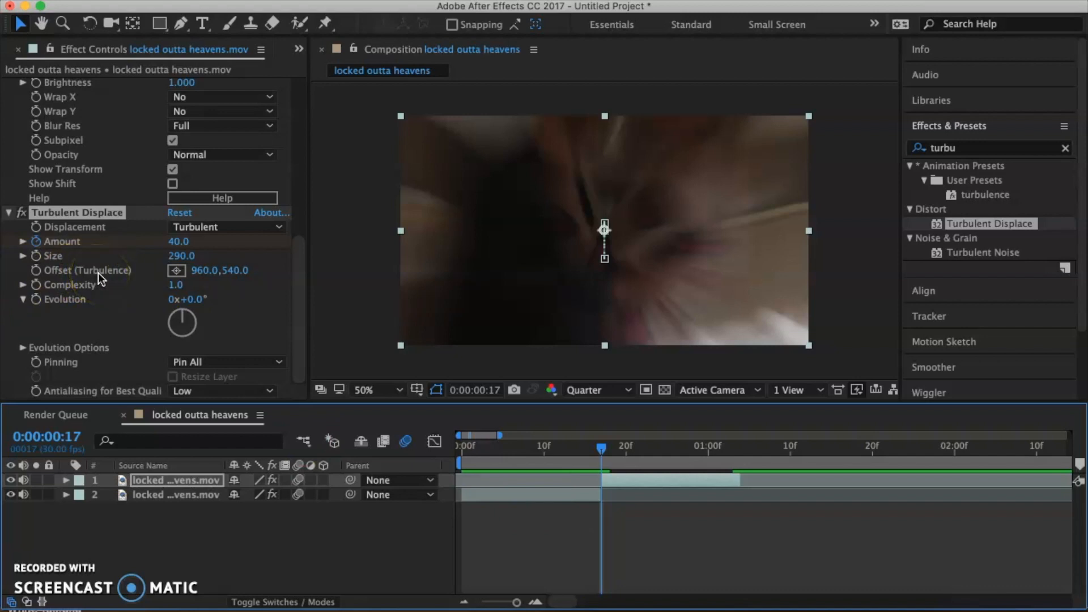
# - Keyframe Offset (Turbulence) from 960, 540 at 0:00:00:17 to about 1467.9, 547.5 at 0:00:01:03
pyautogui.click(36, 270)
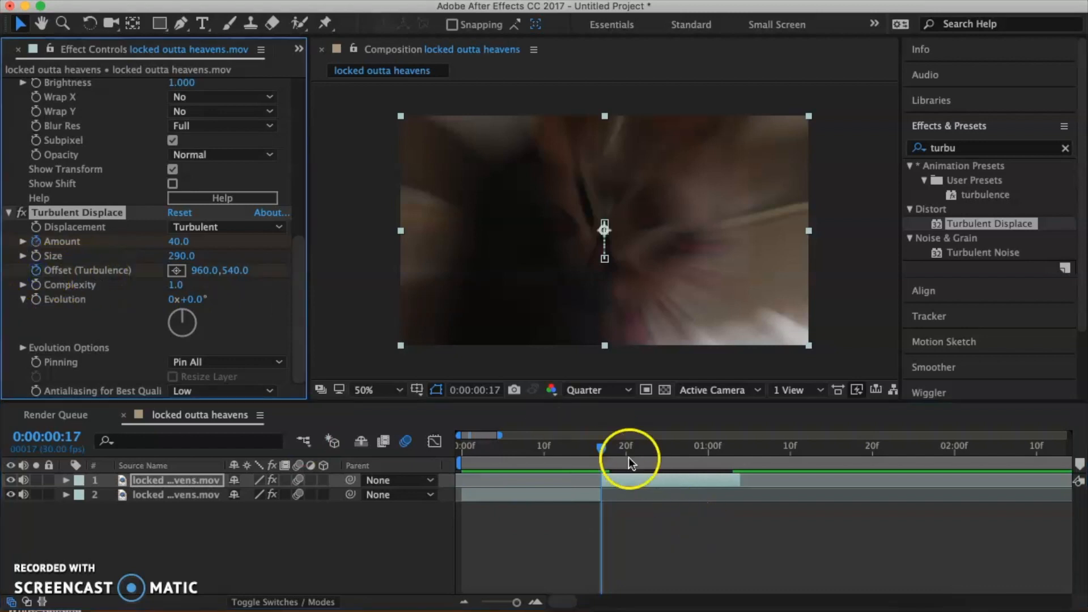
pyautogui.moveTo(605, 231); pyautogui.dragTo(678, 292)
pyautogui.press('super+z')
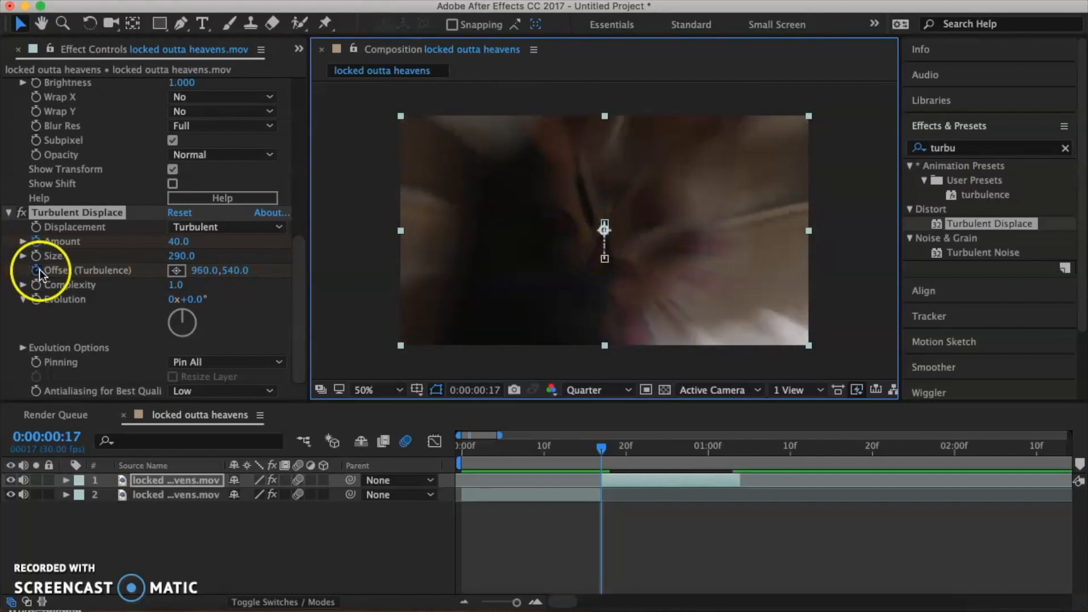
pyautogui.moveTo(631, 462); pyautogui.dragTo(734, 463)
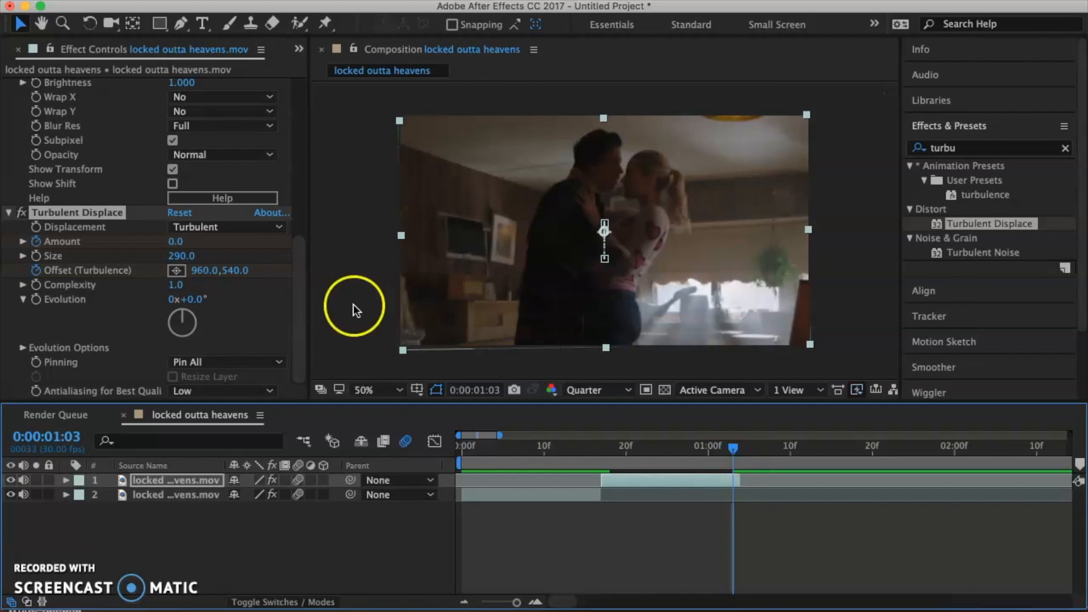
pyautogui.moveTo(605, 228); pyautogui.dragTo(711, 230)
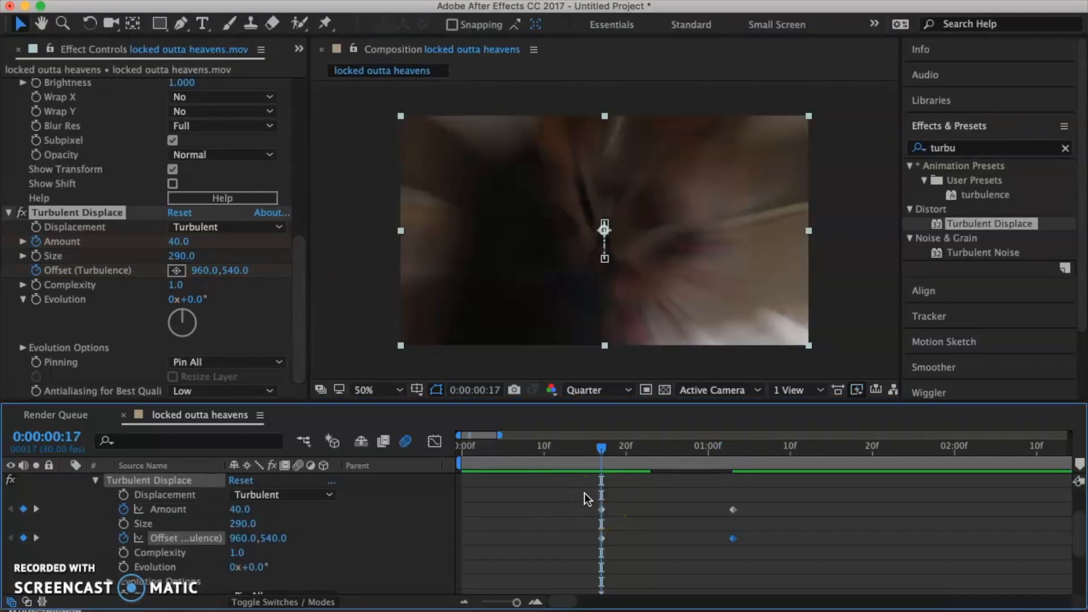
# - Ease all the Amount and Offset (Turbulence) keyframes and preview the distortion
pyautogui.moveTo(584, 494); pyautogui.dragTo(731, 540)
pyautogui.rightClick(731, 539)
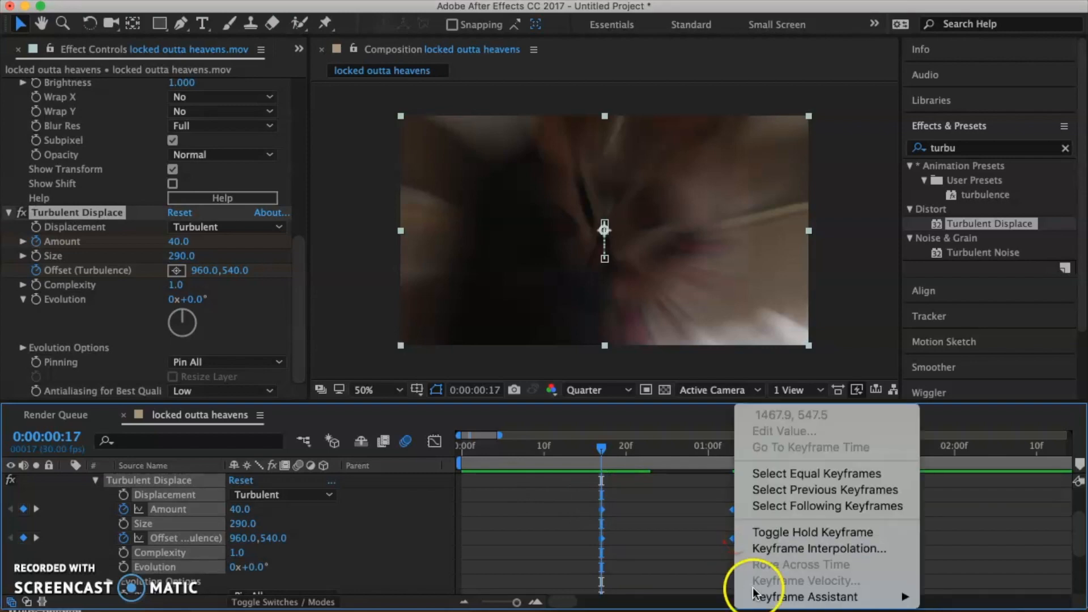
pyautogui.moveTo(760, 596)
pyautogui.click(607, 498)
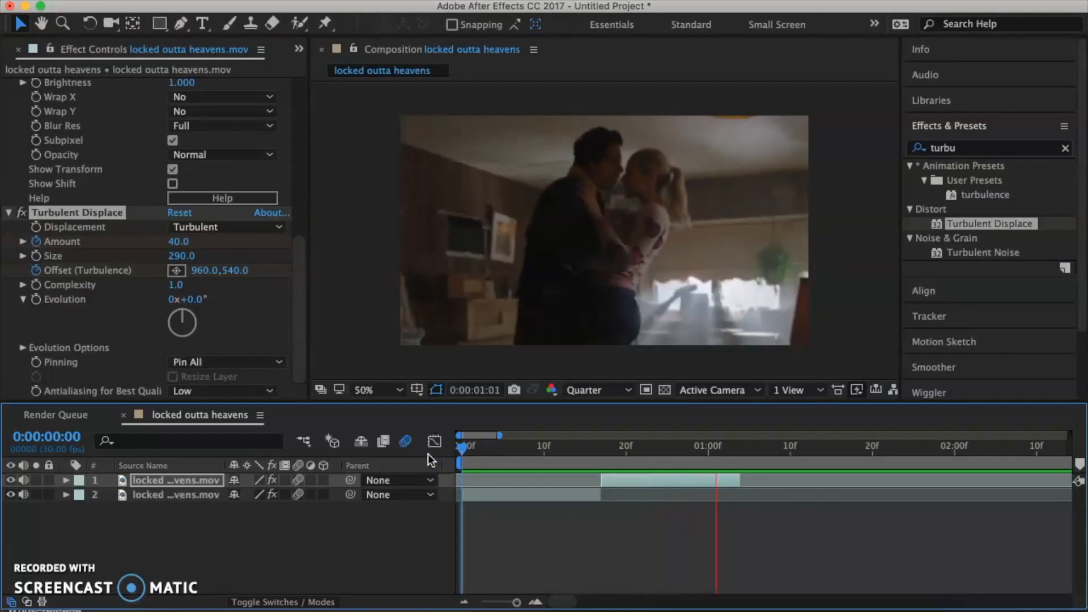
# - Try shifting the turbulence offset point at 0:00:00:17, undo that shift, and try a different Evolution angle
pyautogui.click(603, 449)
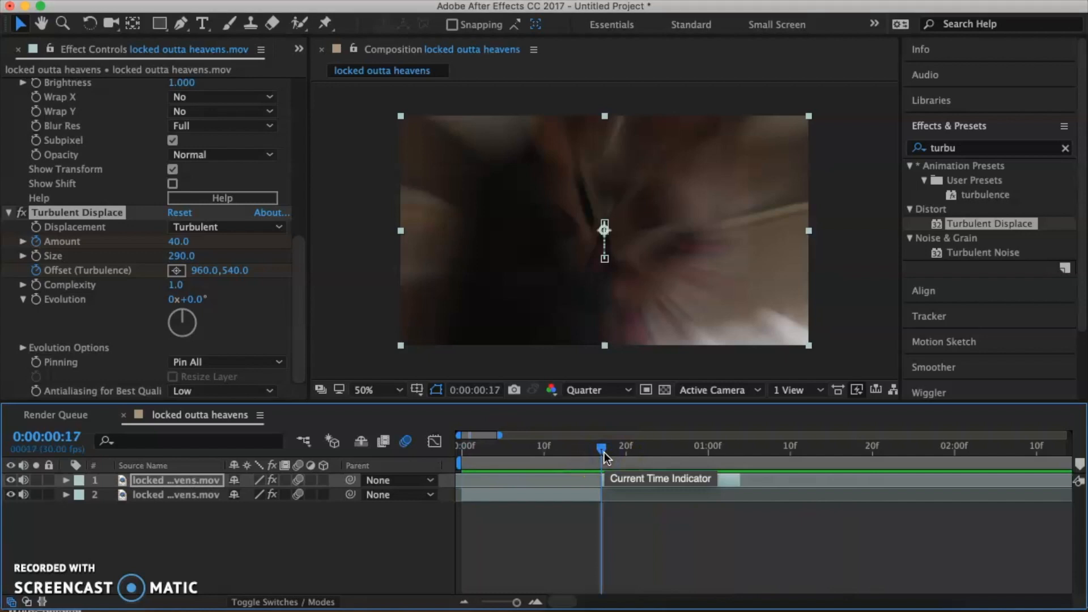
pyautogui.click(334, 212)
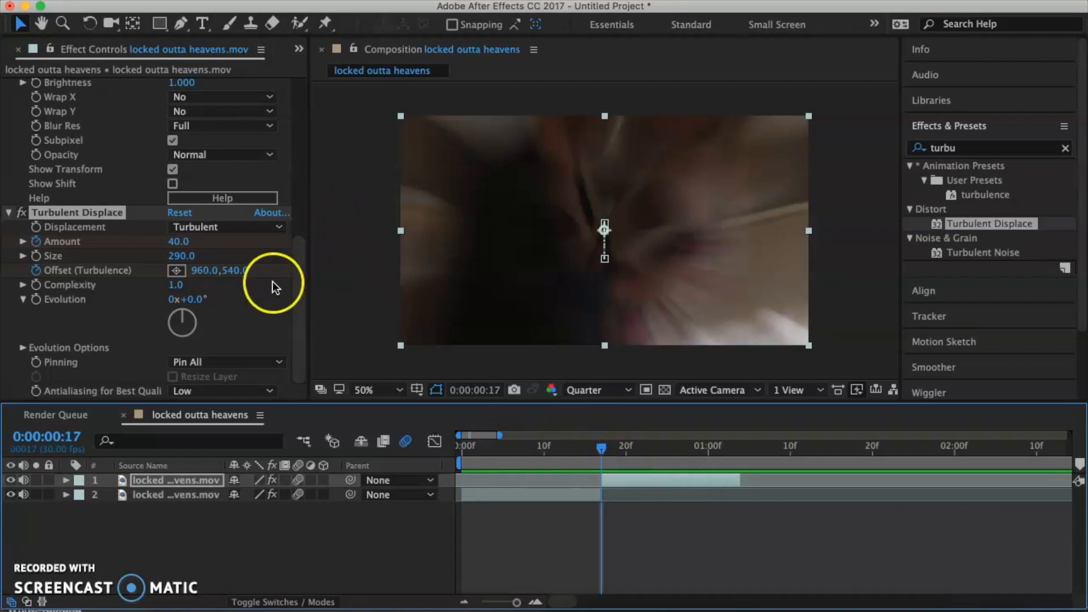
pyautogui.moveTo(602, 237); pyautogui.dragTo(593, 223)
pyautogui.press('super+z')
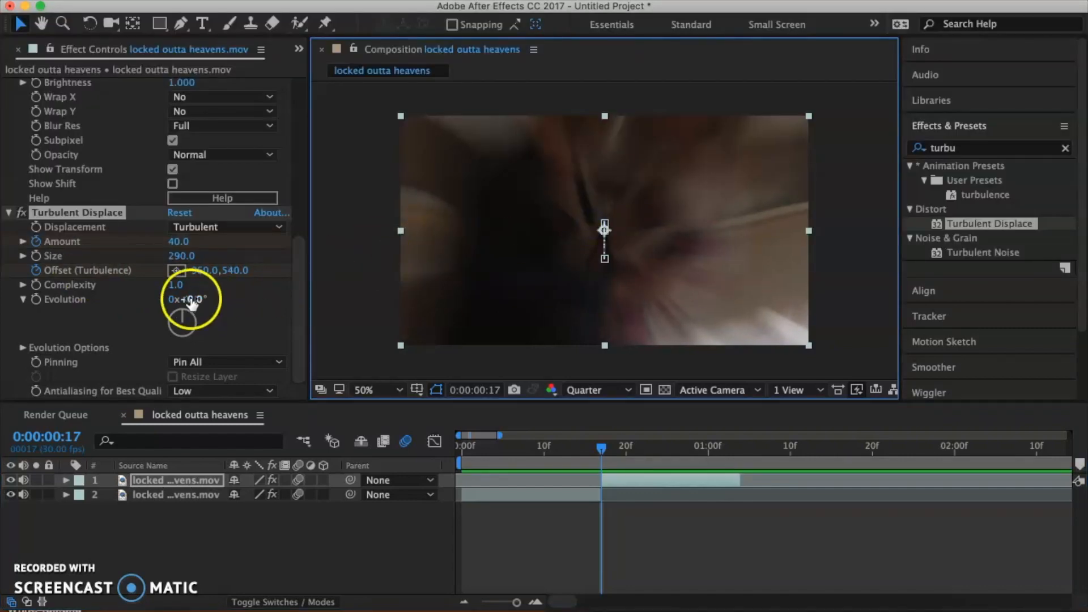
pyautogui.moveTo(182, 312); pyautogui.dragTo(196, 320)
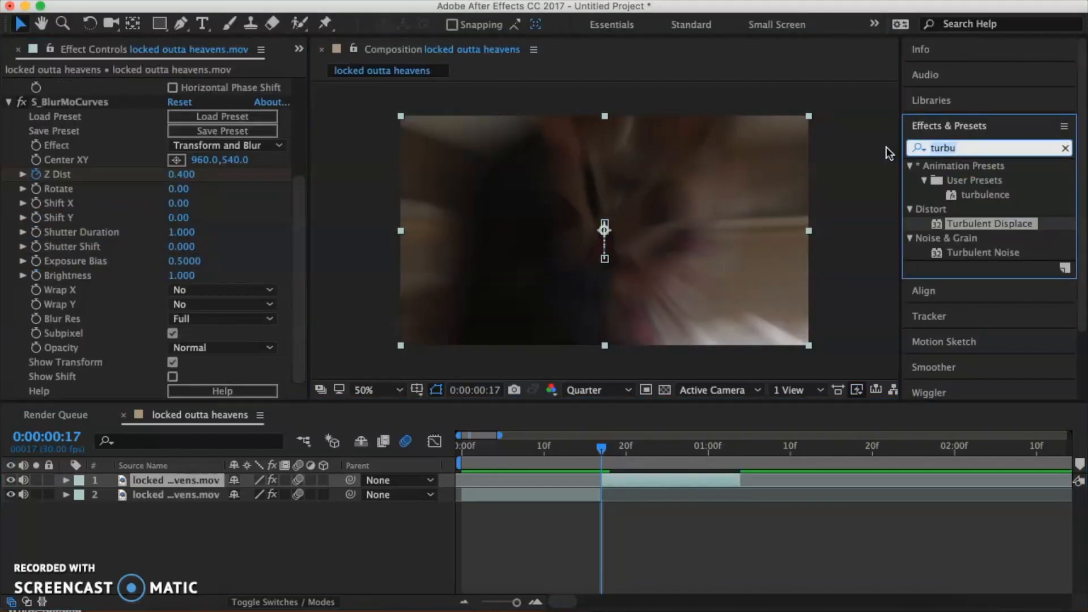
# - Apply the Transform effect to the top clip and start Skew keyframes with 30 at 0:00:00:17
pyautogui.write('transfo')
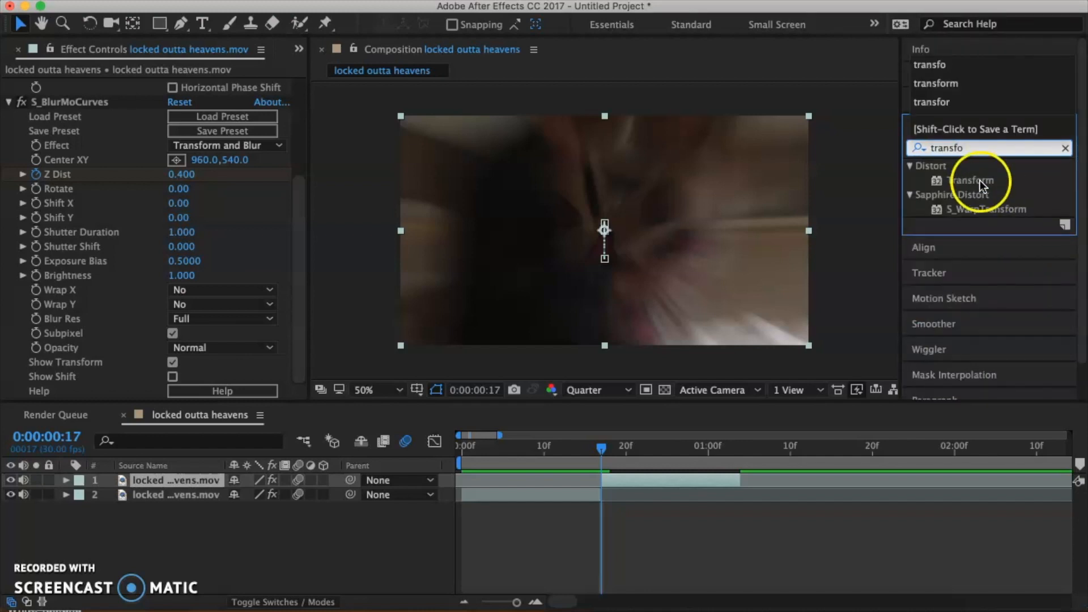
pyautogui.moveTo(980, 180); pyautogui.dragTo(639, 482)
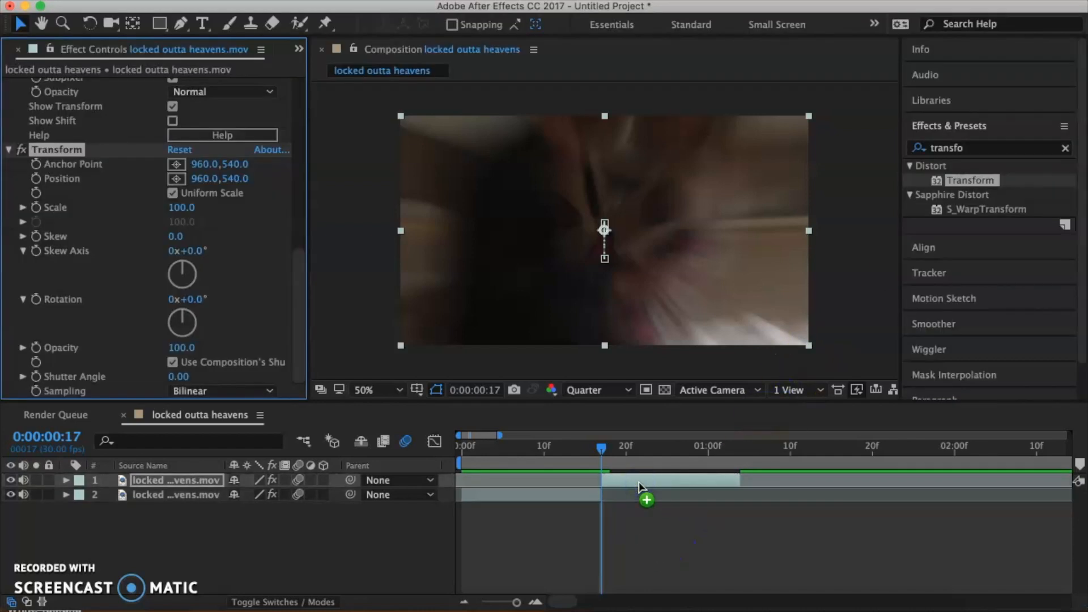
pyautogui.click(36, 237)
pyautogui.click(179, 237)
pyautogui.write('39')
pyautogui.press('Return')
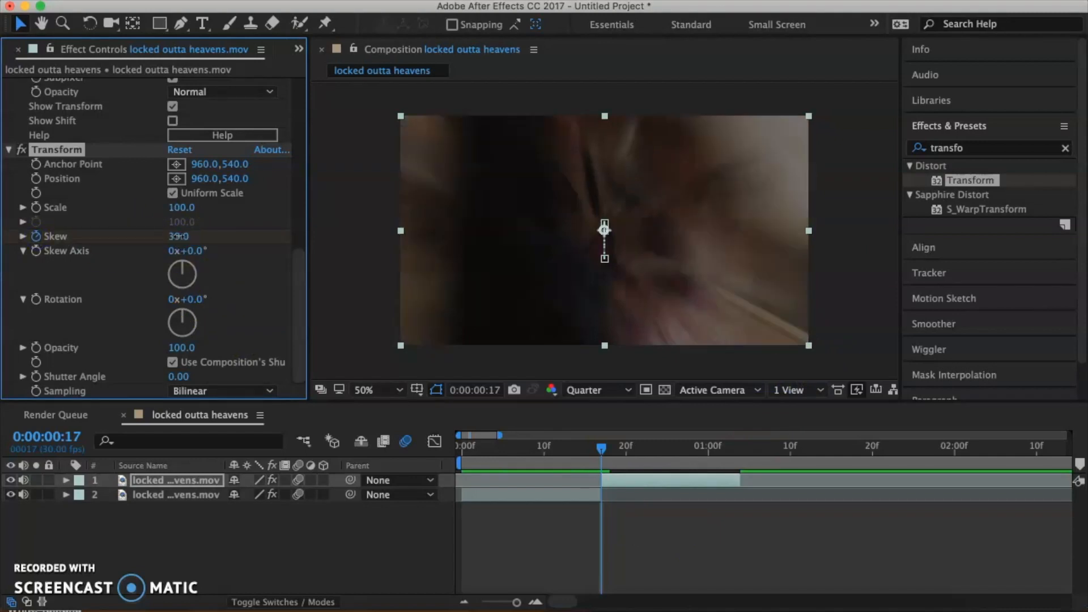
# - Add a Transform Skew keyframe of 0 at 0:00:01:03
pyautogui.moveTo(602, 449); pyautogui.dragTo(732, 451)
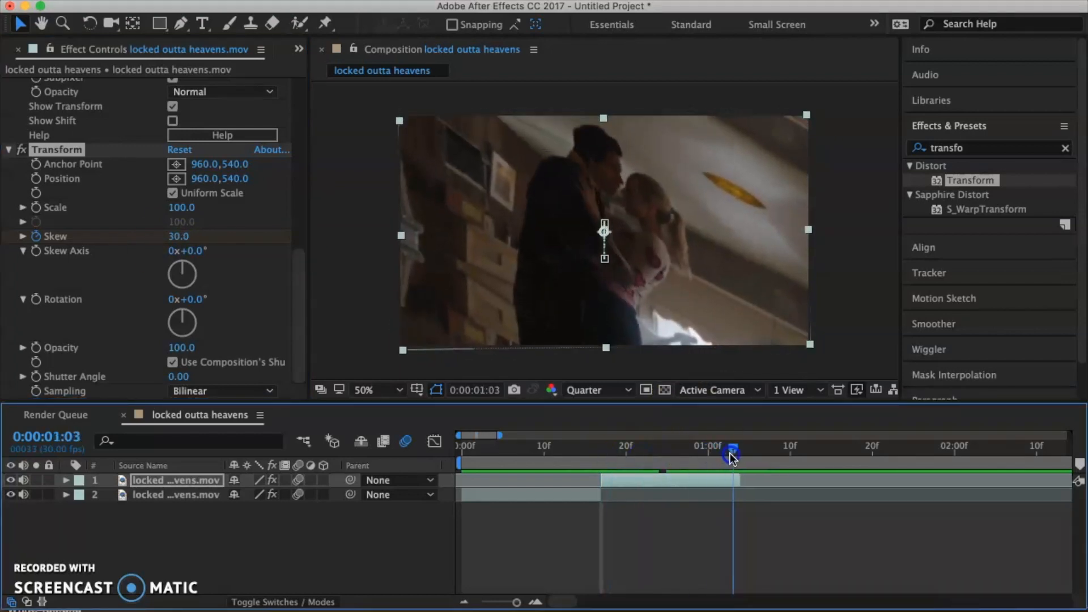
pyautogui.click(189, 240)
pyautogui.write('0')
pyautogui.press('Return')
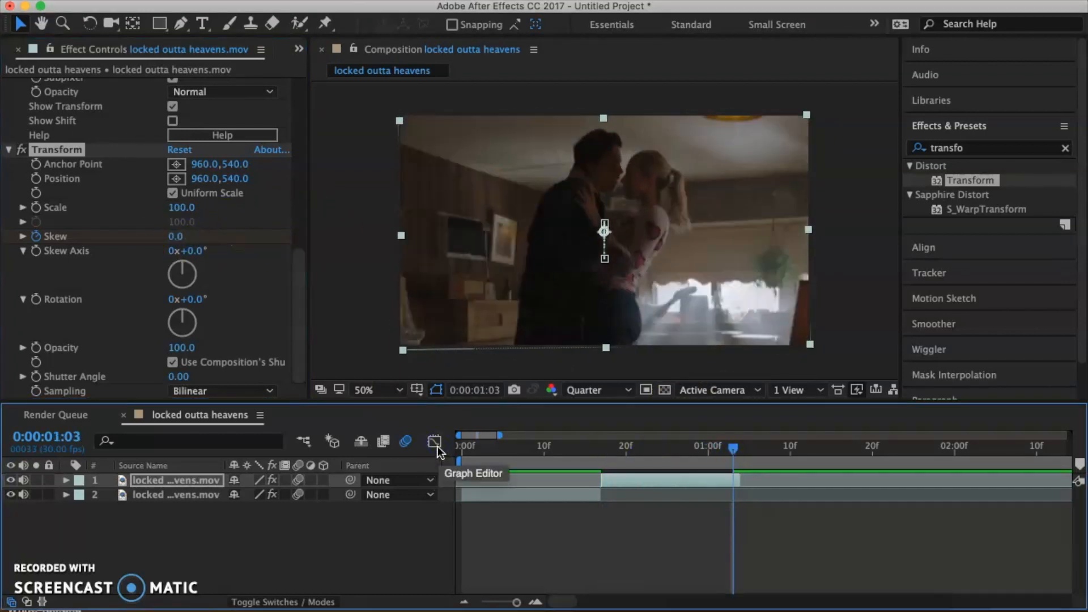
# - Shape the speed graph of the top clip's Transform Skew keyframes into a sharp start with a long ease into the second keyframe
pyautogui.click(436, 444)
pyautogui.click(571, 584)
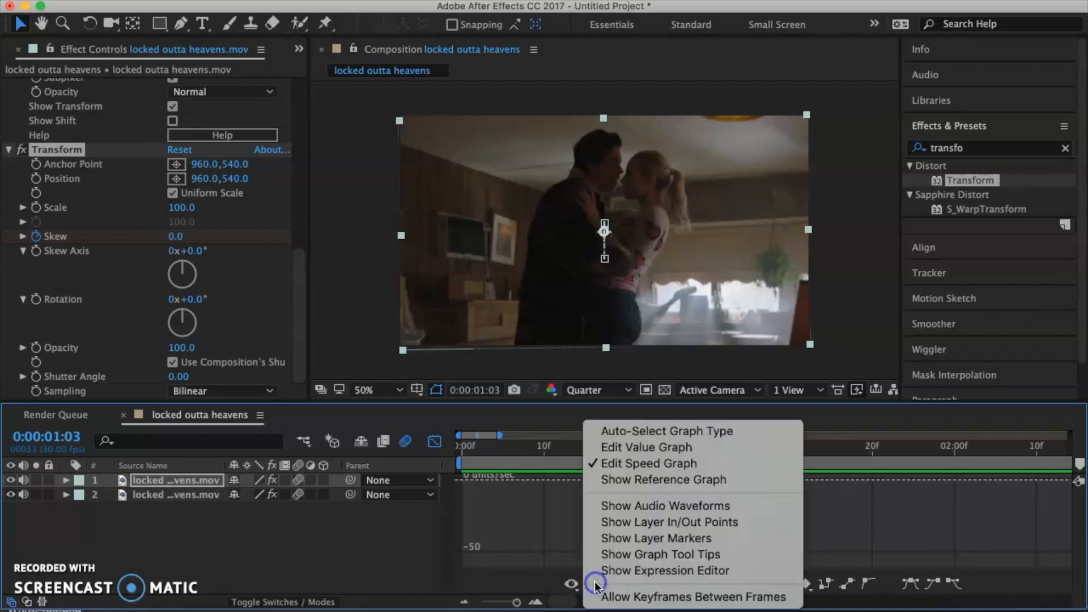
pyautogui.click(615, 467)
pyautogui.moveTo(613, 561); pyautogui.dragTo(578, 482)
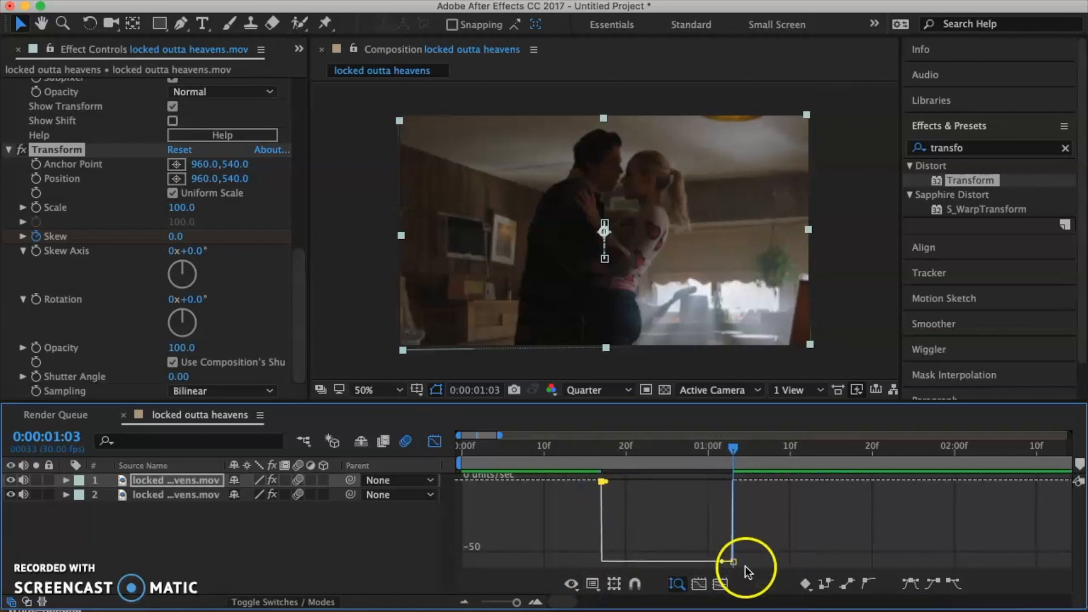
pyautogui.moveTo(744, 565); pyautogui.dragTo(672, 481)
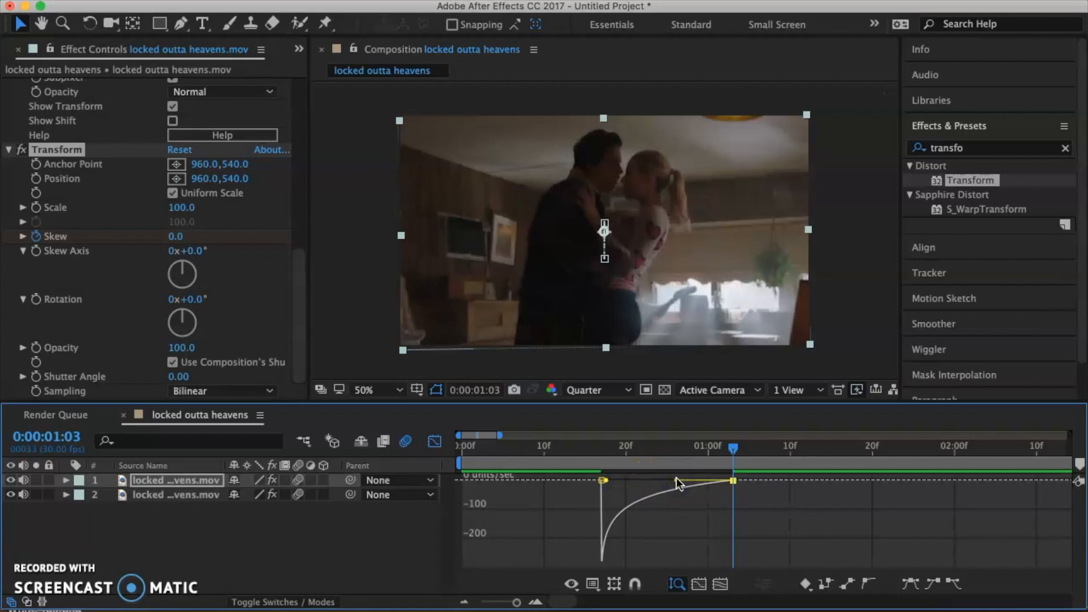
pyautogui.moveTo(676, 479)
pyautogui.mouseDown()
pyautogui.moveTo(640, 481)
pyautogui.moveTo(711, 482)
pyautogui.moveTo(687, 482)
pyautogui.mouseUp()
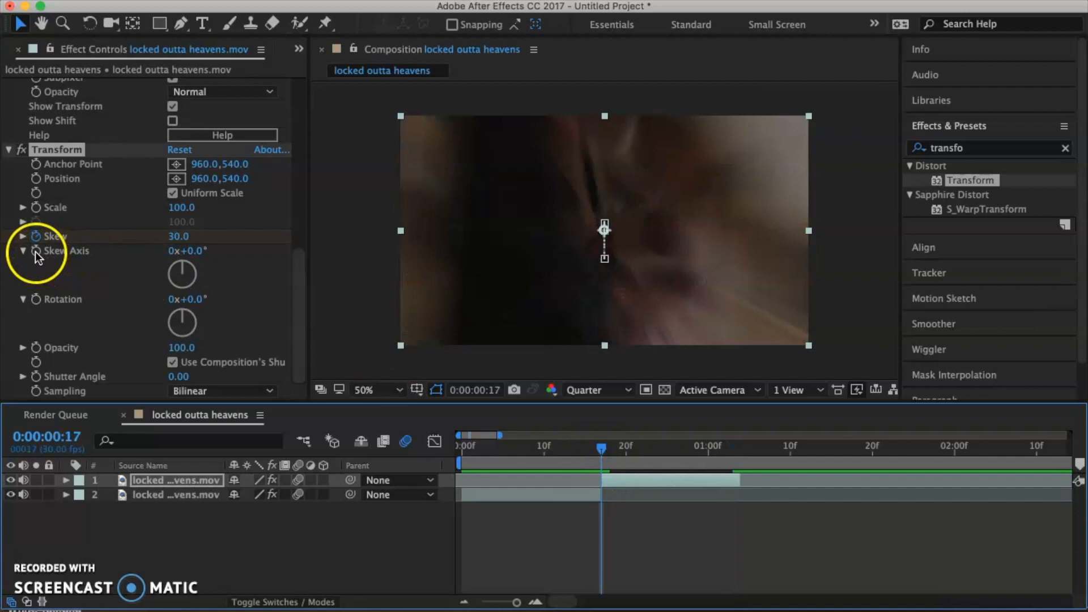
# - Start Transform Skew Axis keyframes with 120° at 0:00:00:17 and preview the transition
pyautogui.click(36, 251)
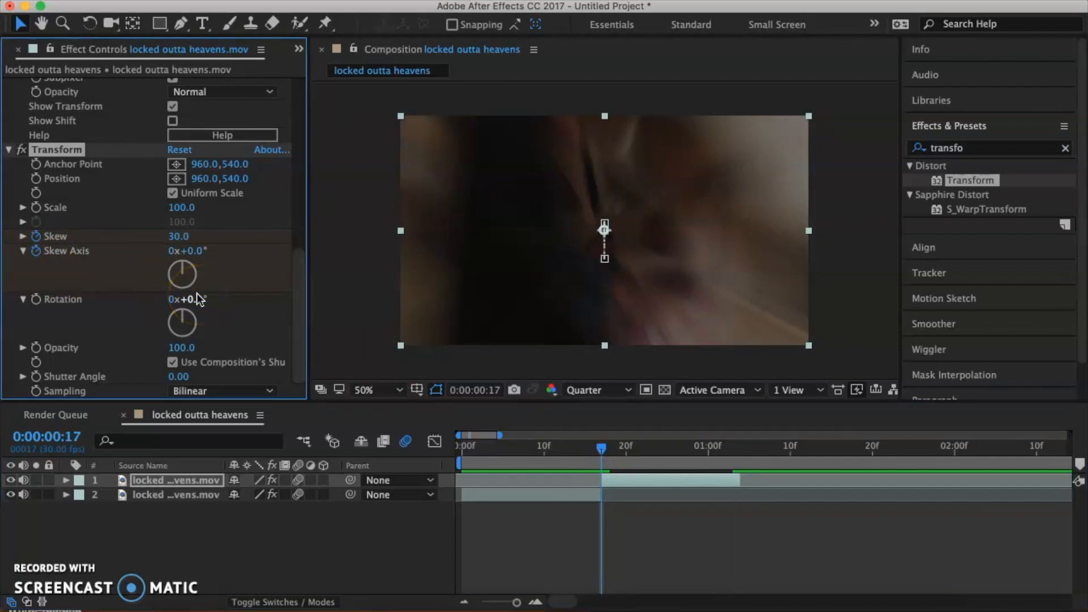
pyautogui.moveTo(202, 268)
pyautogui.mouseDown()
pyautogui.moveTo(191, 283)
pyautogui.moveTo(189, 263)
pyautogui.mouseUp()
pyautogui.click(726, 457)
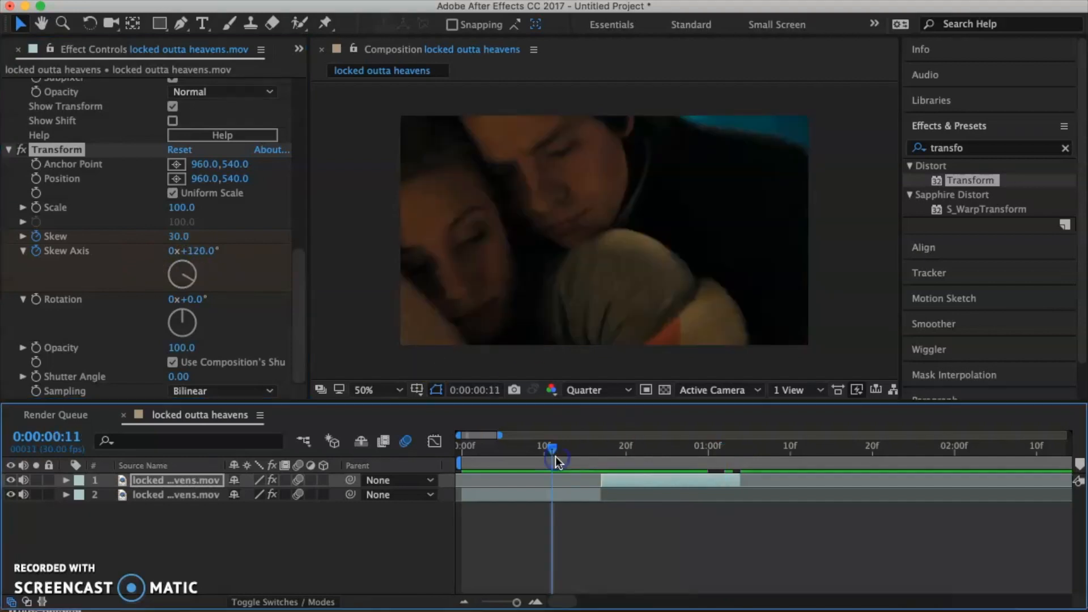
pyautogui.press('space')
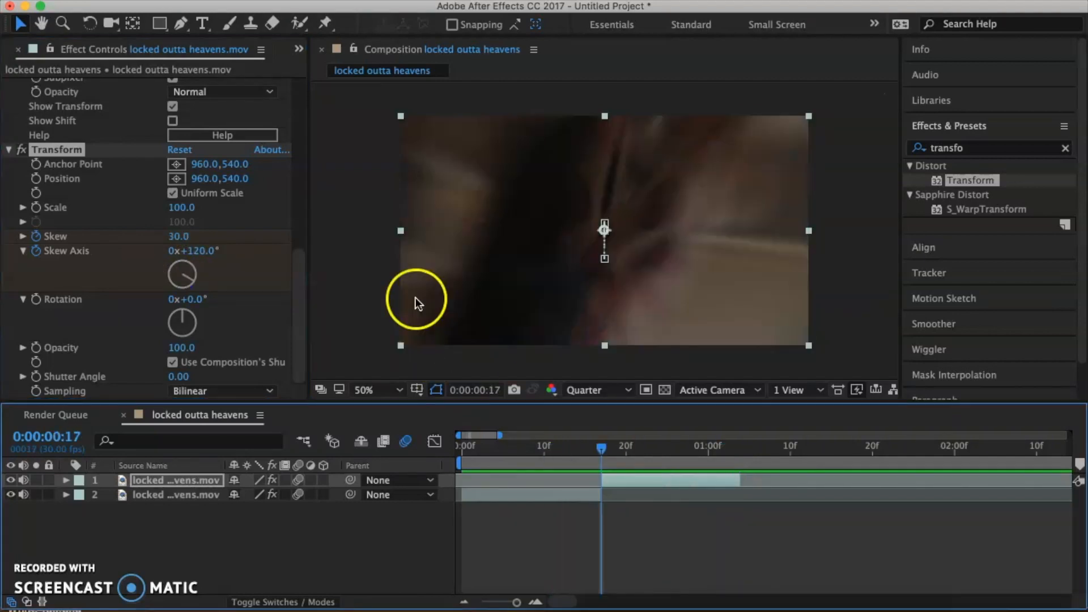
# - Set the Transform Skew Axis to 276° at 0:00:00:17 and play the transition from the start of the composition
pyautogui.moveTo(187, 274); pyautogui.dragTo(176, 292)
pyautogui.click(495, 448)
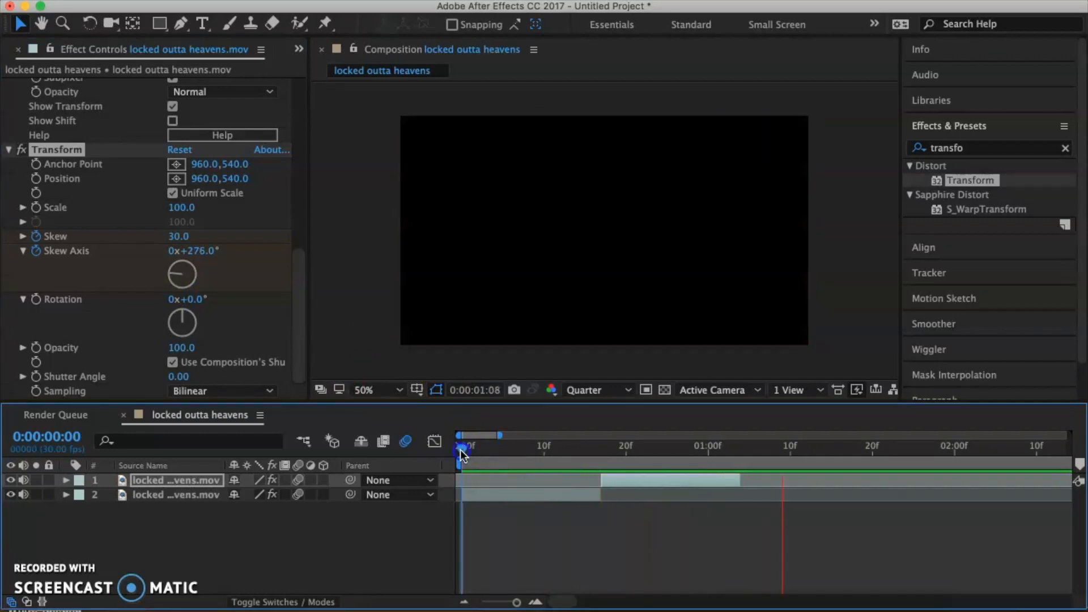
pyautogui.press('space')
# - Delete the Transform effect from the top clip
pyautogui.press('Delete')
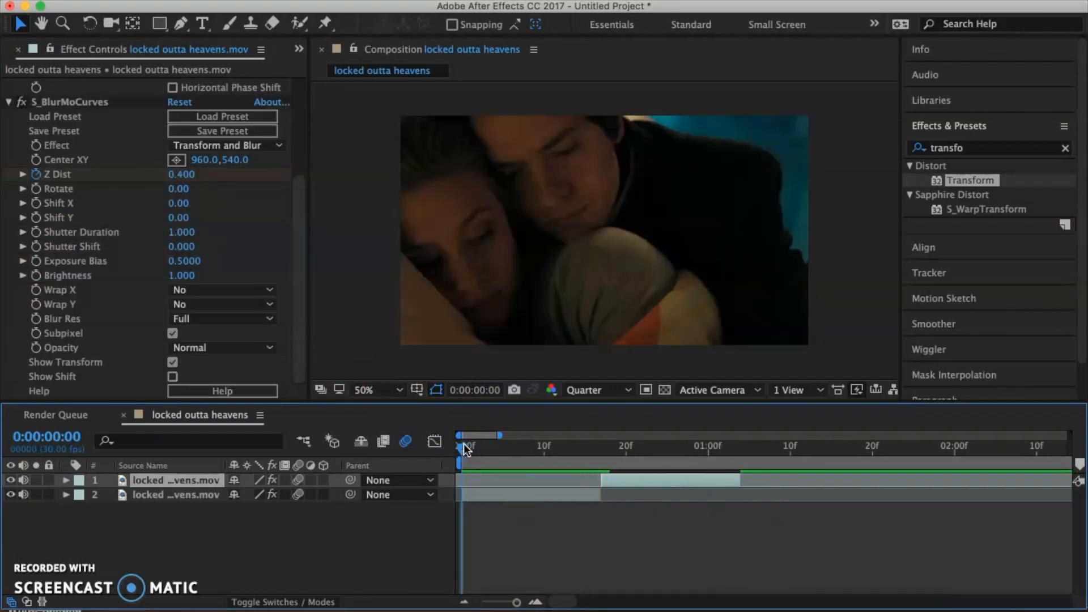